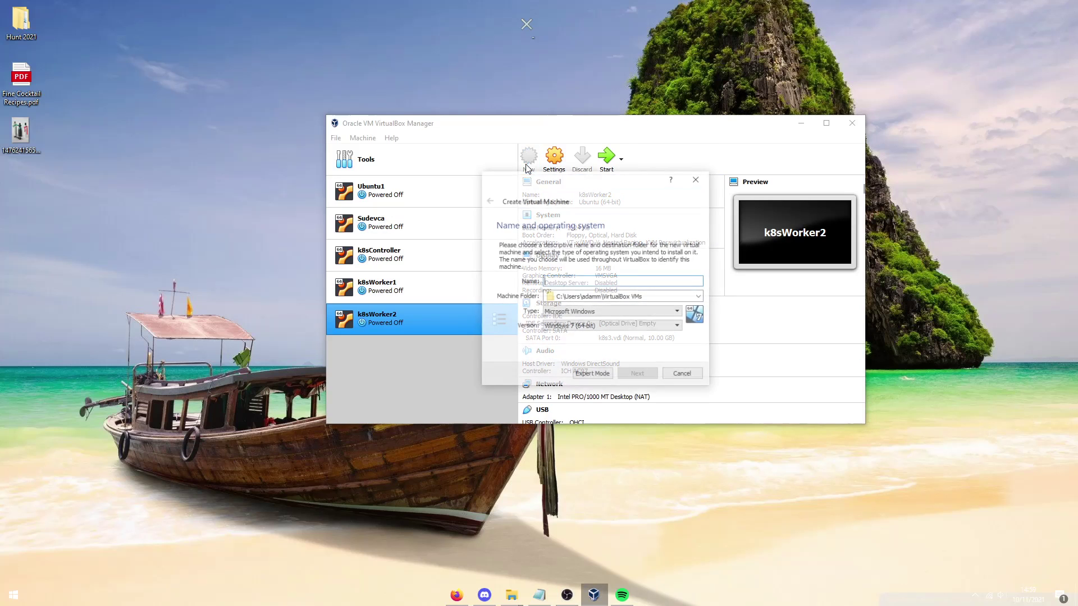
- Name the new virtual machine RedStar and set its operating system to Linux, version Other Linux (64-bit)
type("RedStar")
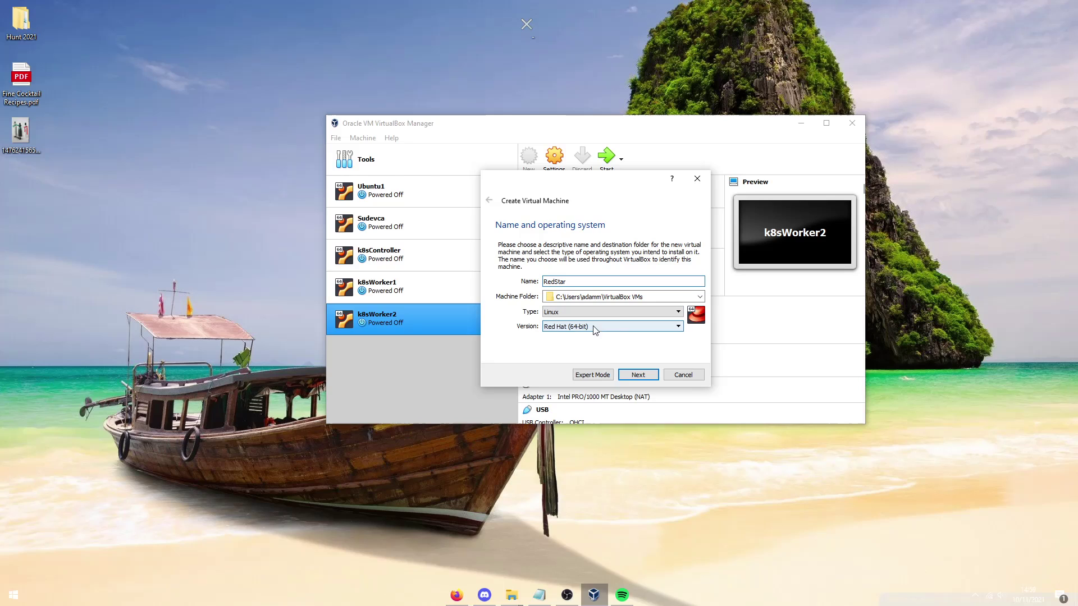
left_click(595, 326)
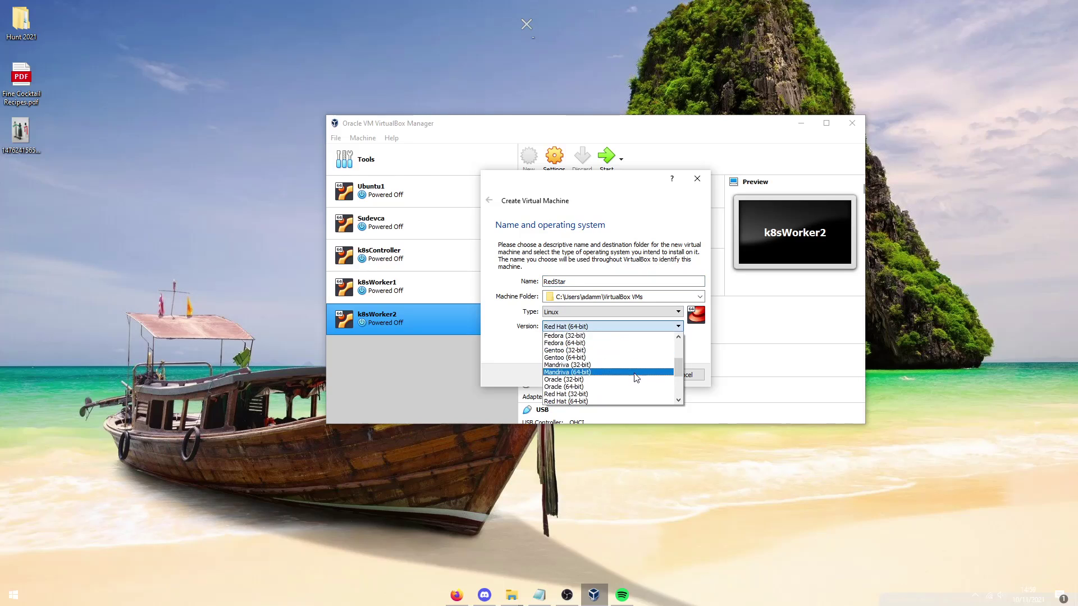
scroll(595, 382, "down", 2)
left_click(585, 402)
left_click(654, 375)
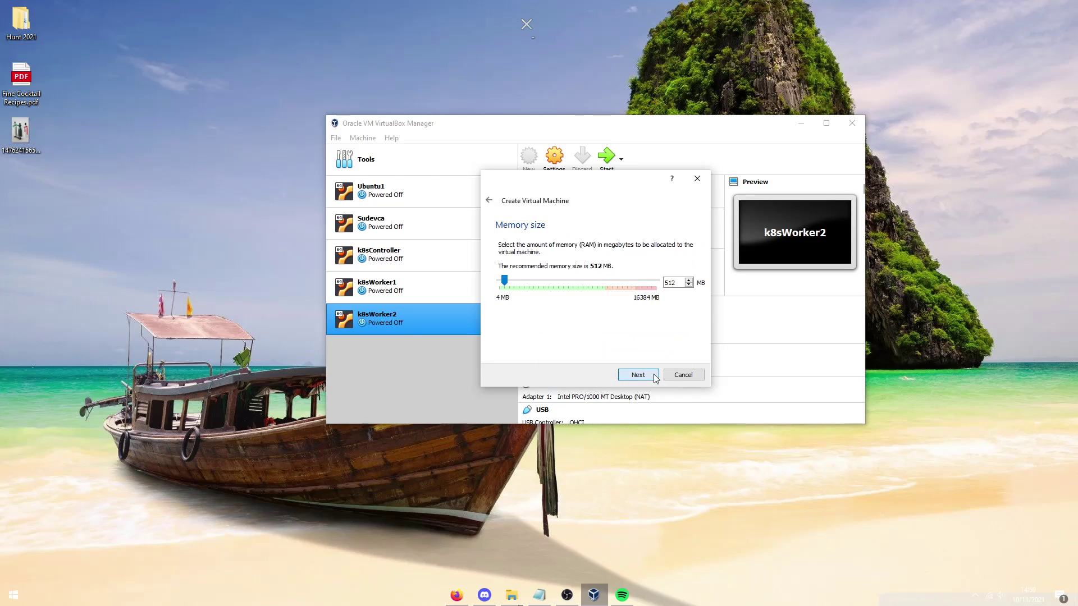
- Allocate 2048 MB of memory and create a dynamically allocated virtual hard disk of 38.77 GB
left_click_drag(504, 280, 517, 281)
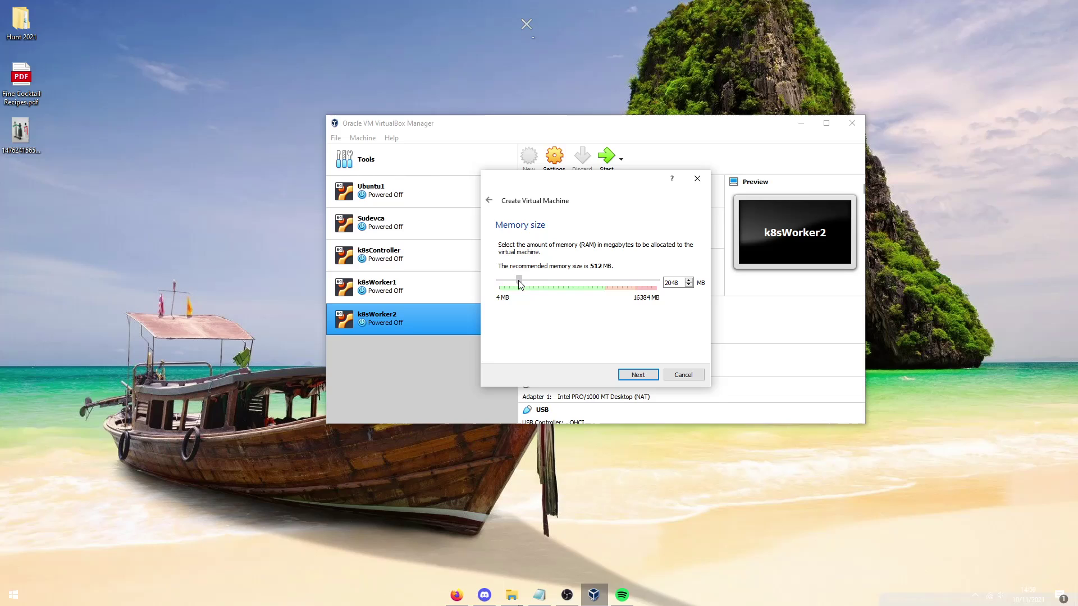
left_click(643, 375)
left_click(643, 375)
left_click(644, 393)
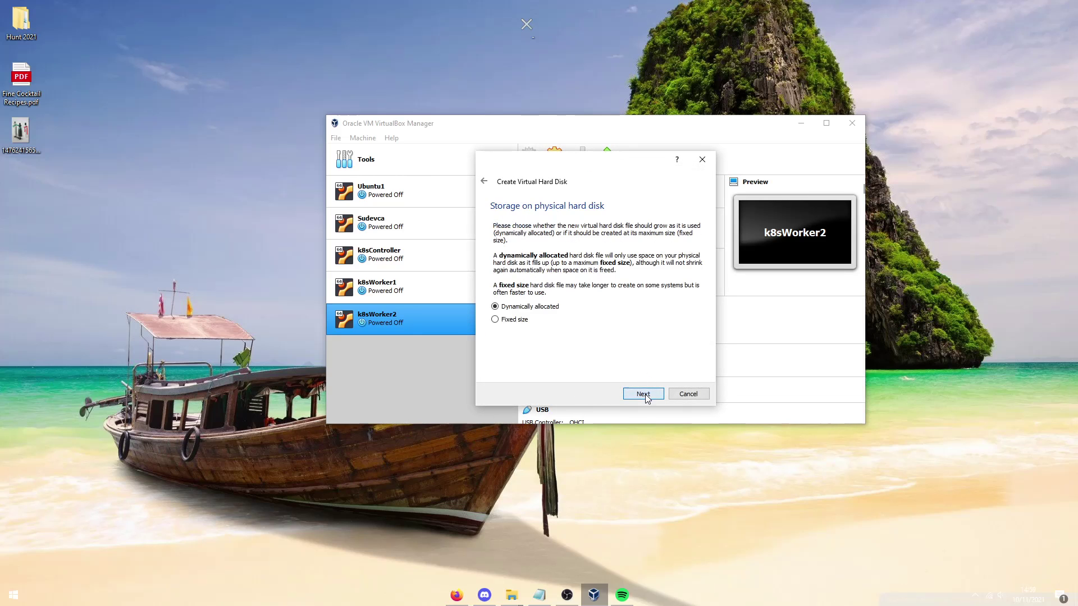
left_click(645, 395)
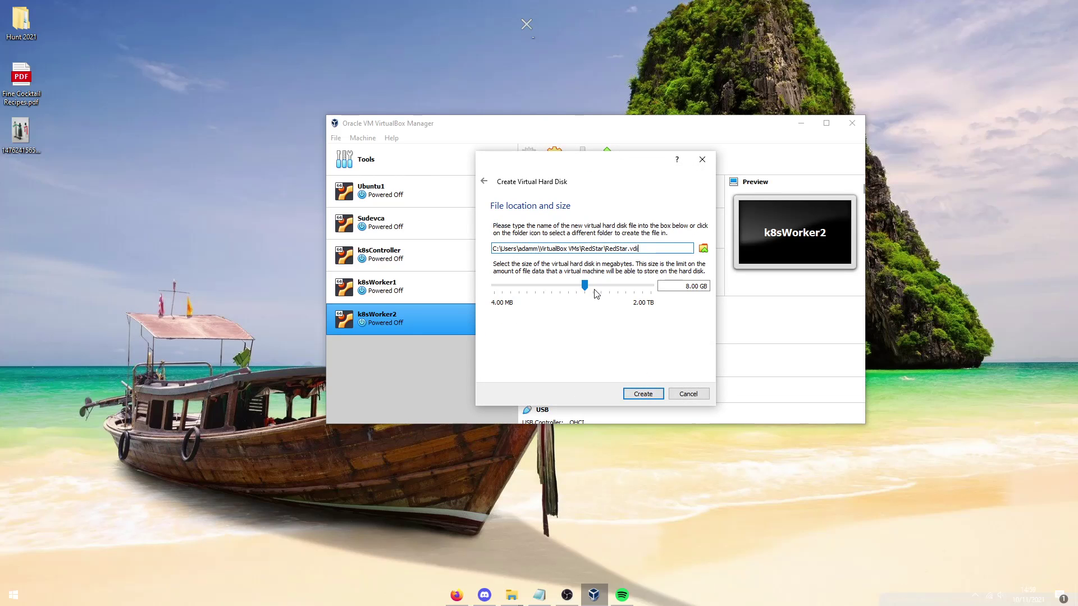
left_click_drag(587, 286, 605, 288)
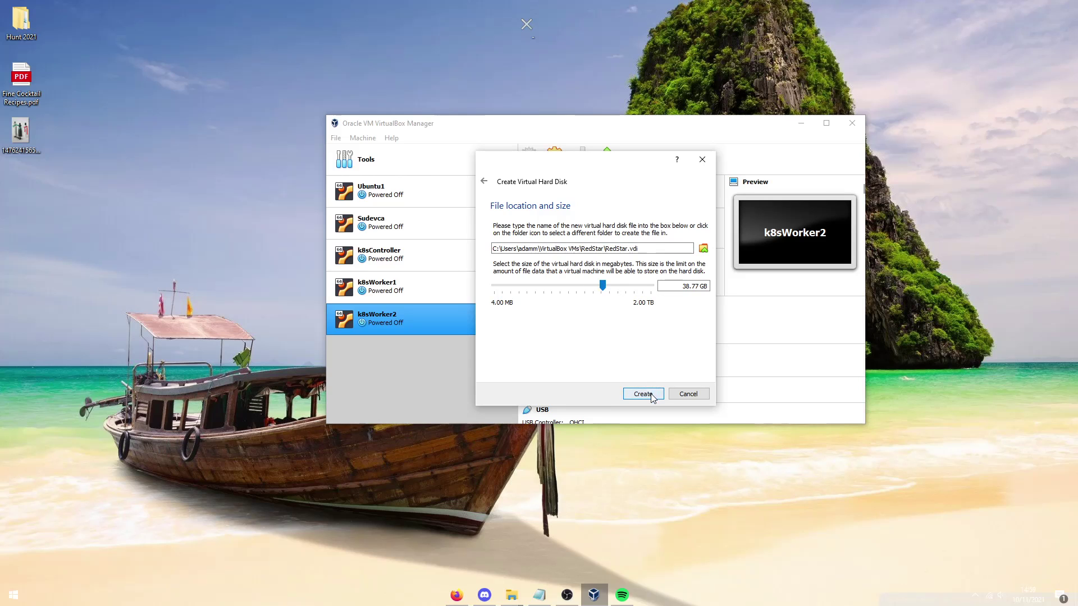
left_click(651, 393)
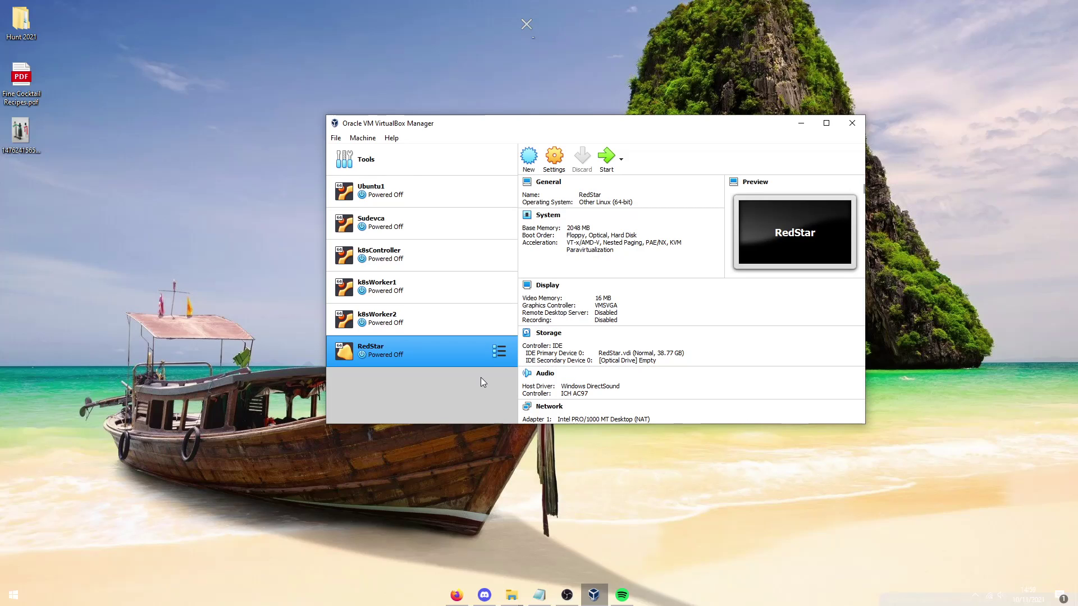
- Start the RedStar machine with redstar_desktop3.0_sign.iso as its start-up disk
double_click(429, 352)
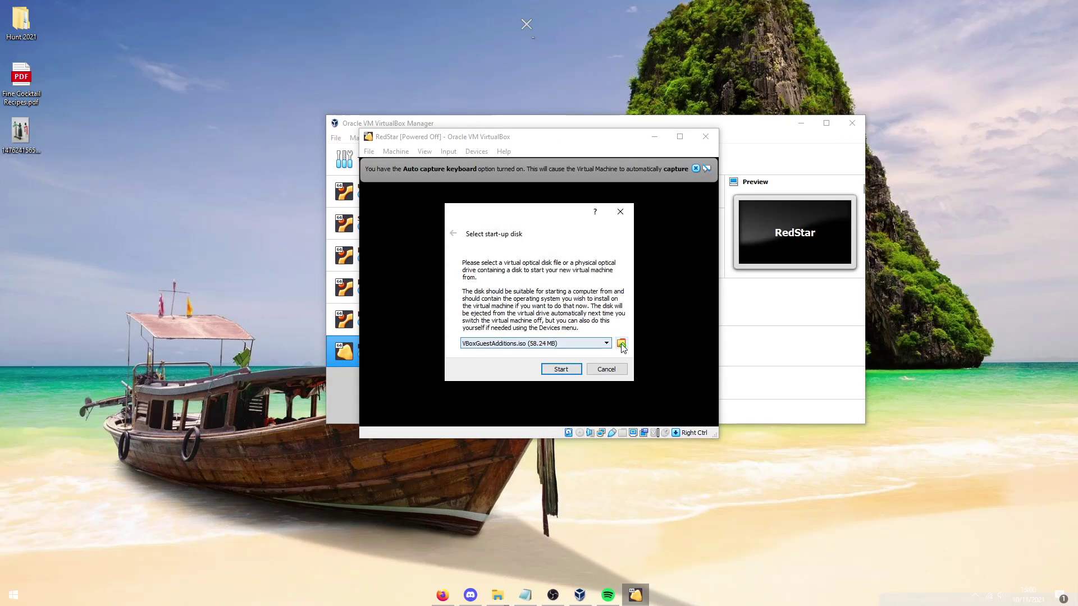
left_click(598, 344)
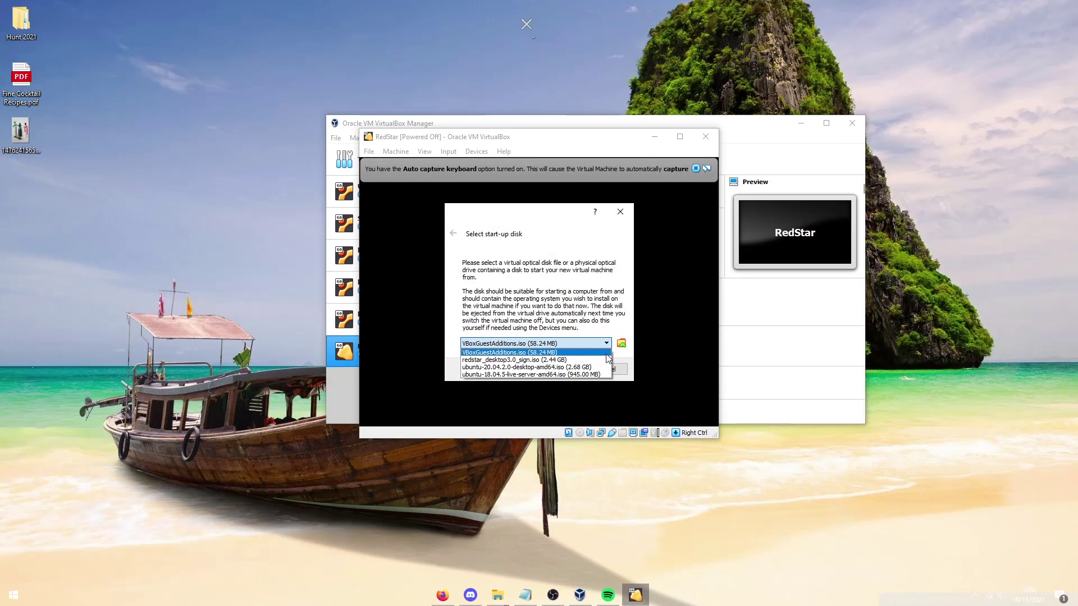
left_click(617, 344)
left_click(619, 344)
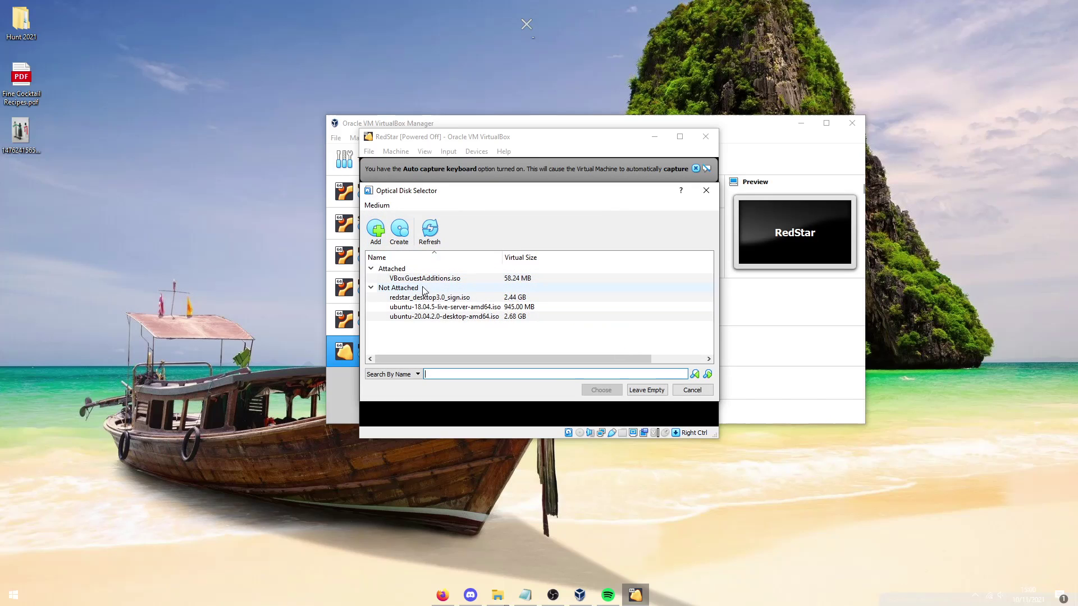
double_click(431, 297)
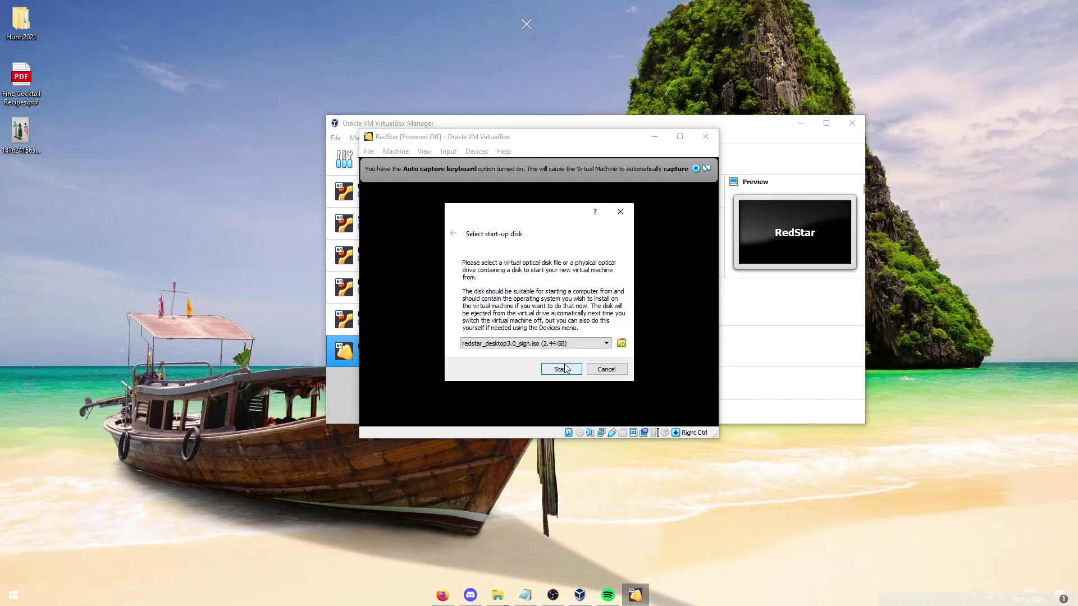
left_click(560, 369)
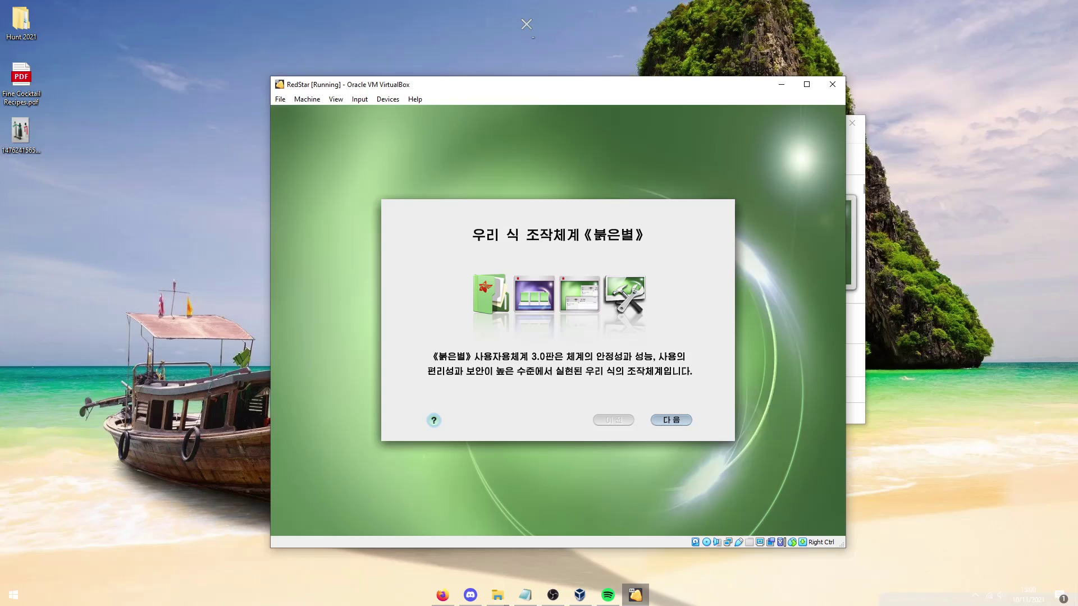
- Proceed past the installer's welcome page, agree to initialise the disk drive and select its free space
left_click(670, 420)
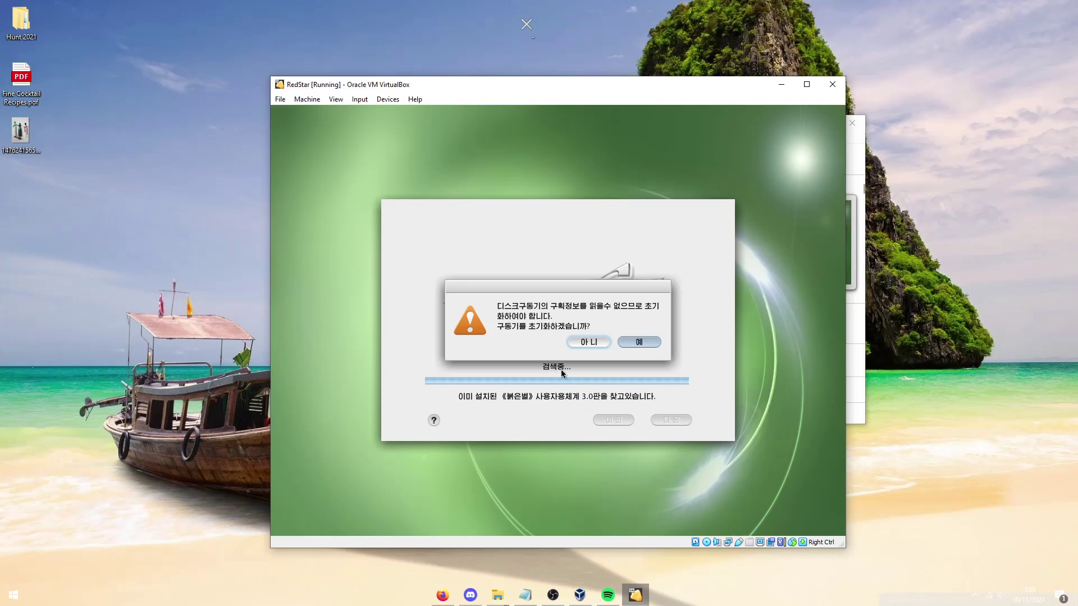
key("Return")
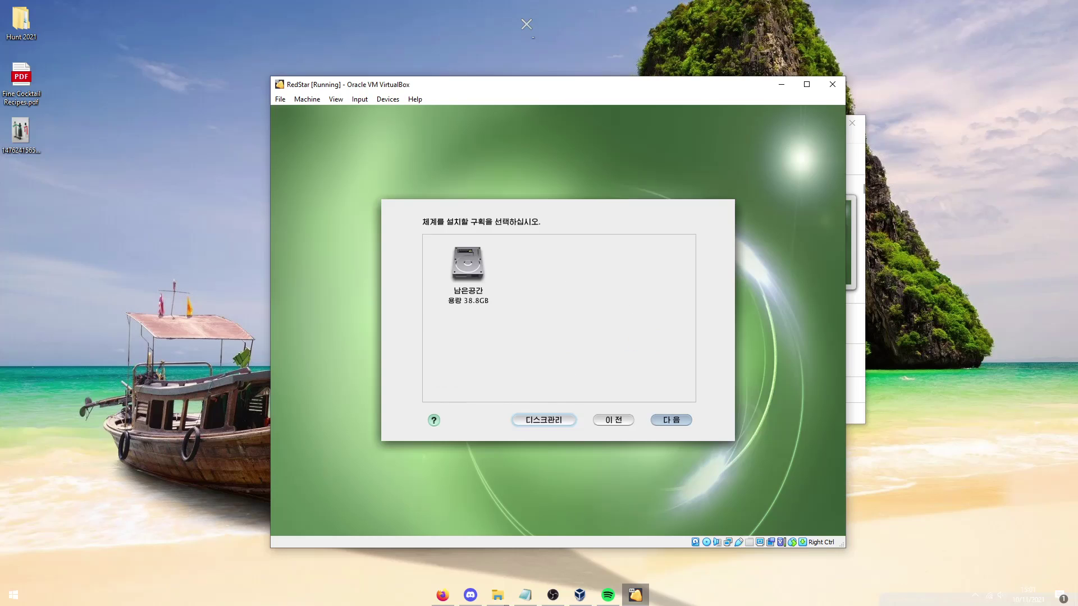
left_click(472, 273)
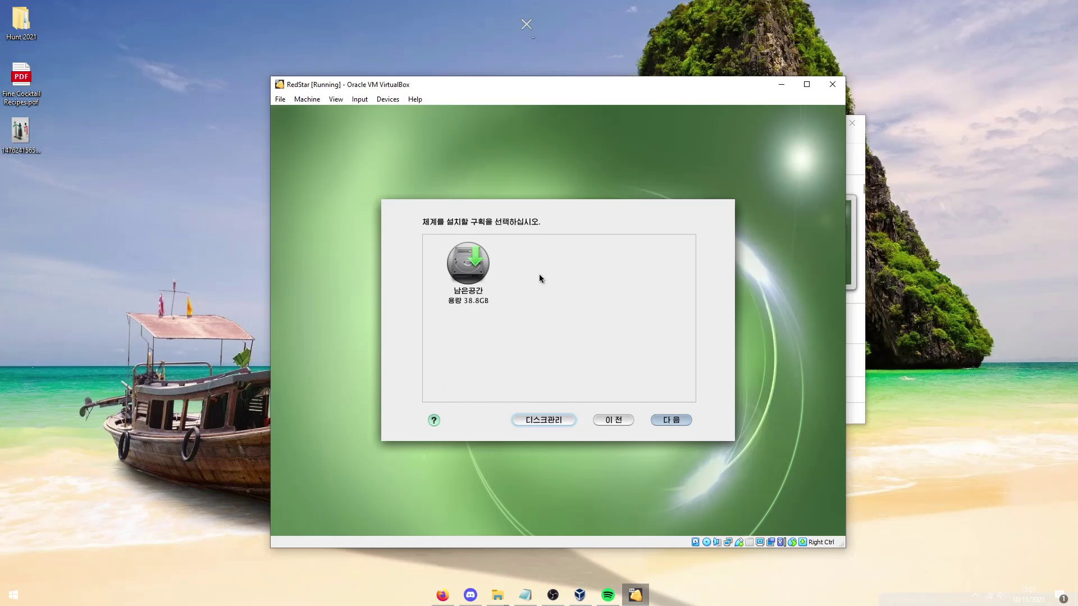
- Try to add a partition over the whole free space in disk management, and discard the changes on closing
left_click(543, 420)
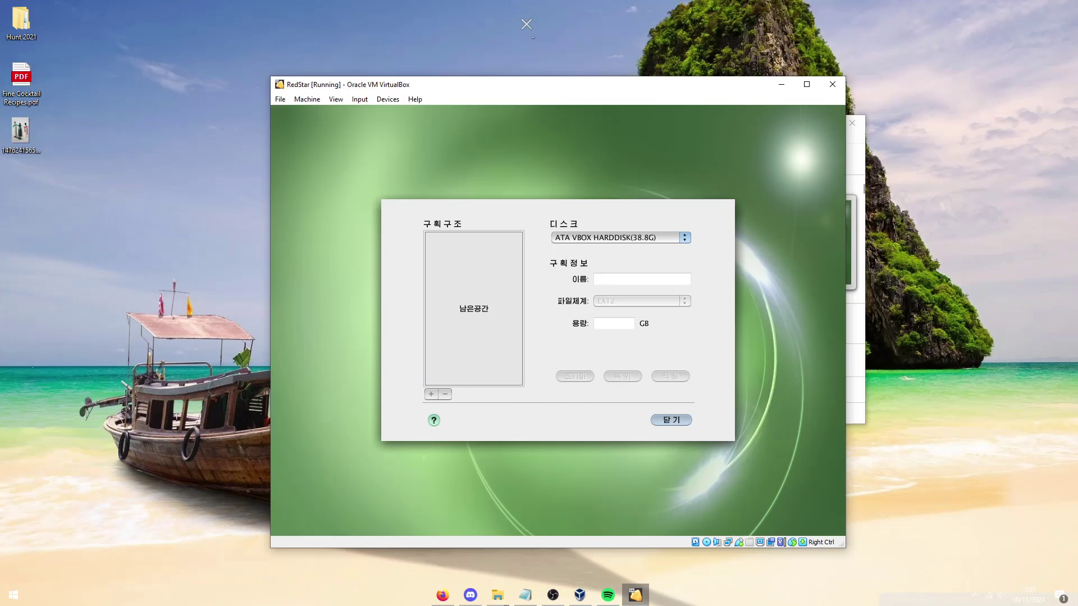
left_click(474, 309)
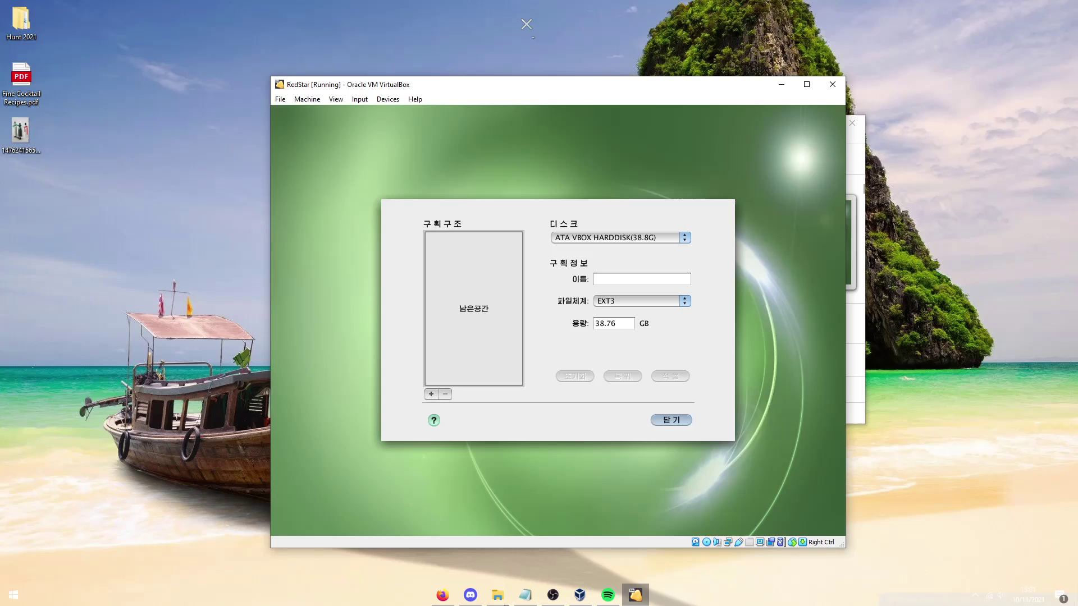
left_click(609, 279)
key("Tab")
left_click(431, 394)
left_click(600, 381)
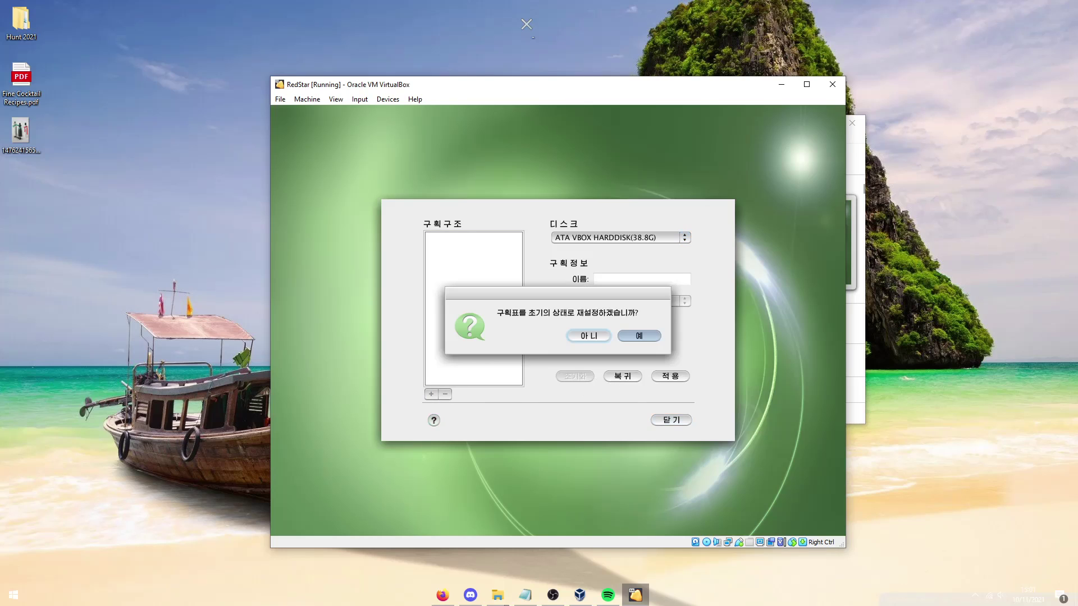
left_click(606, 336)
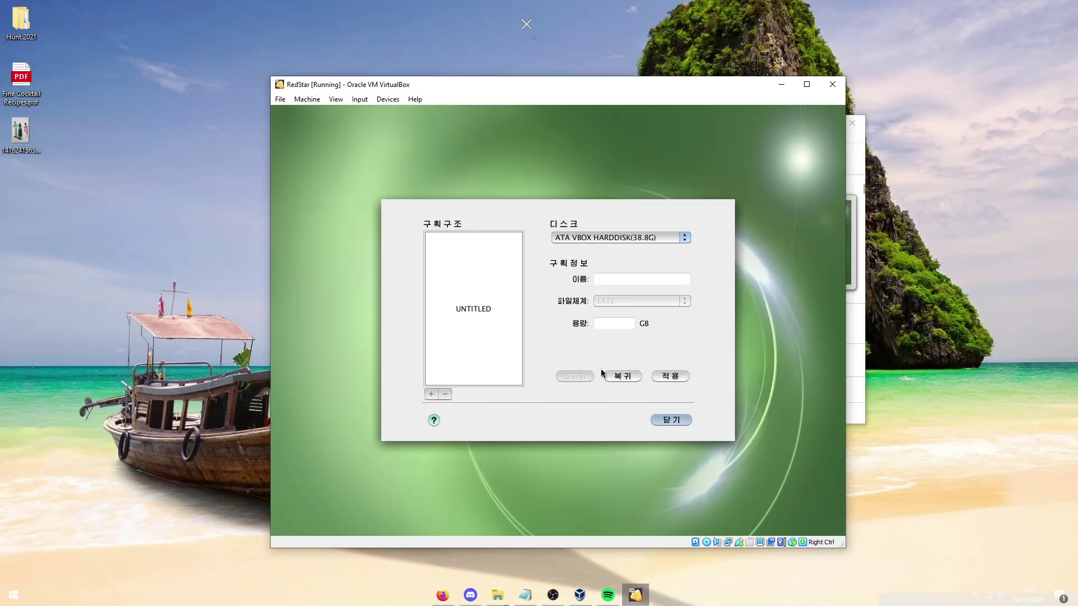
left_click(655, 420)
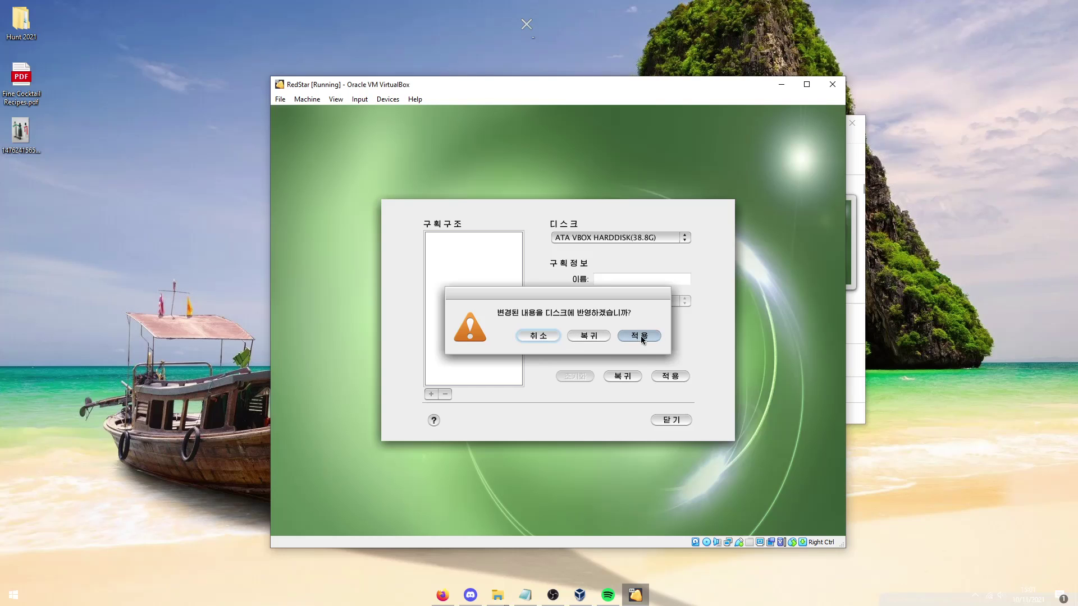
left_click(592, 336)
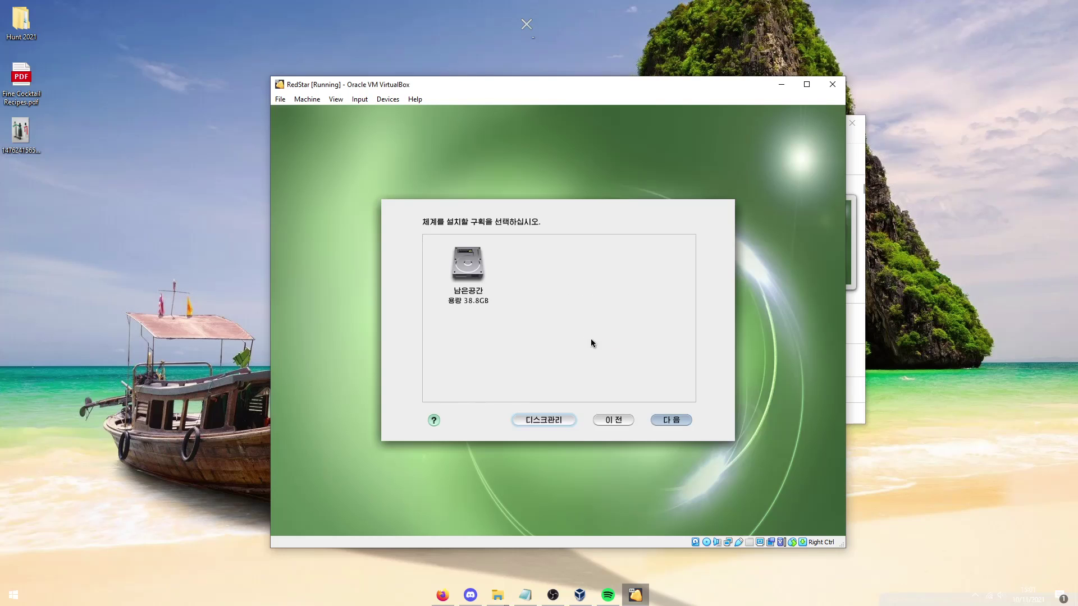
- Select the free disk space as the installation target and continue to the administrator account setup
left_click(486, 274)
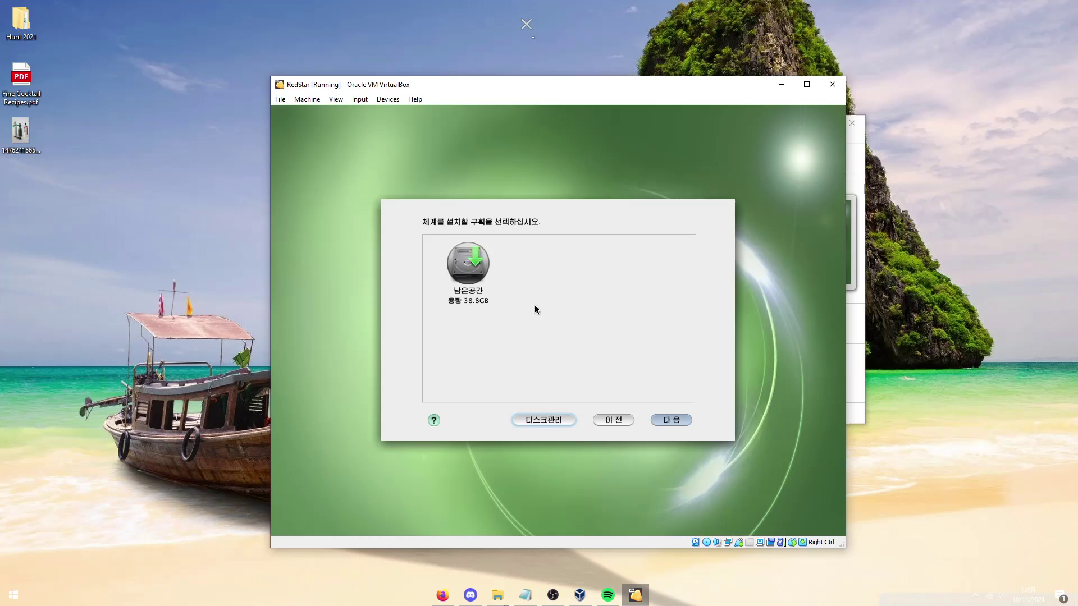
left_click(671, 420)
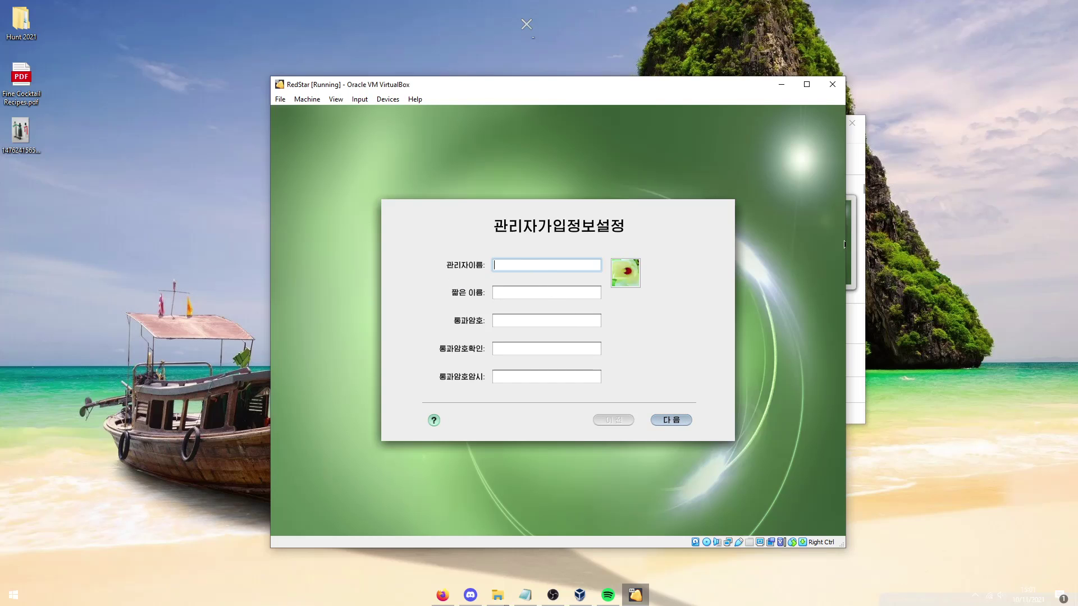
key("alt+Tab")
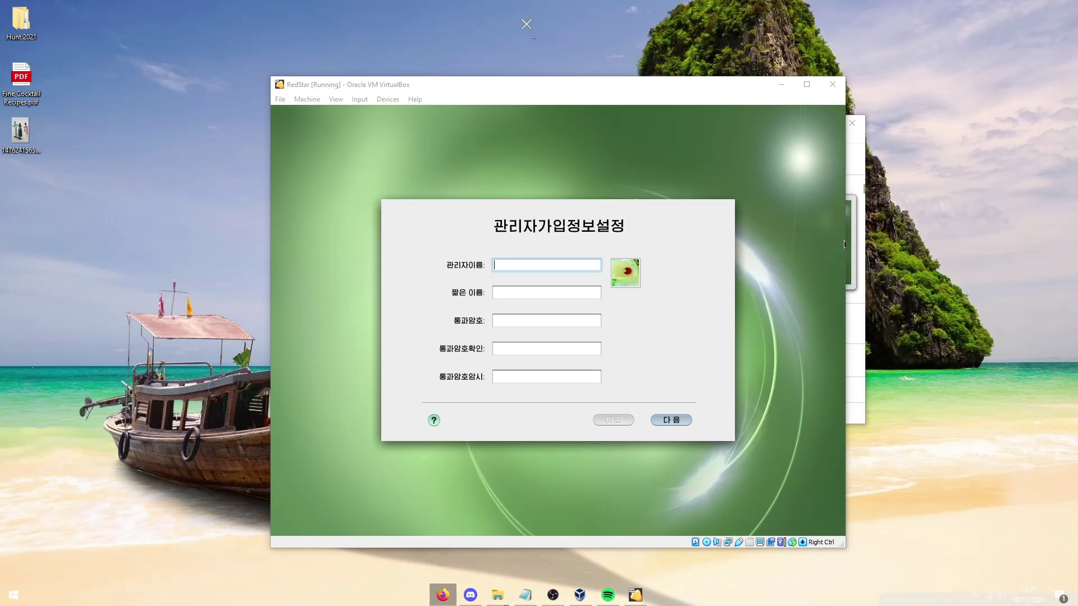
key("alt+Tab")
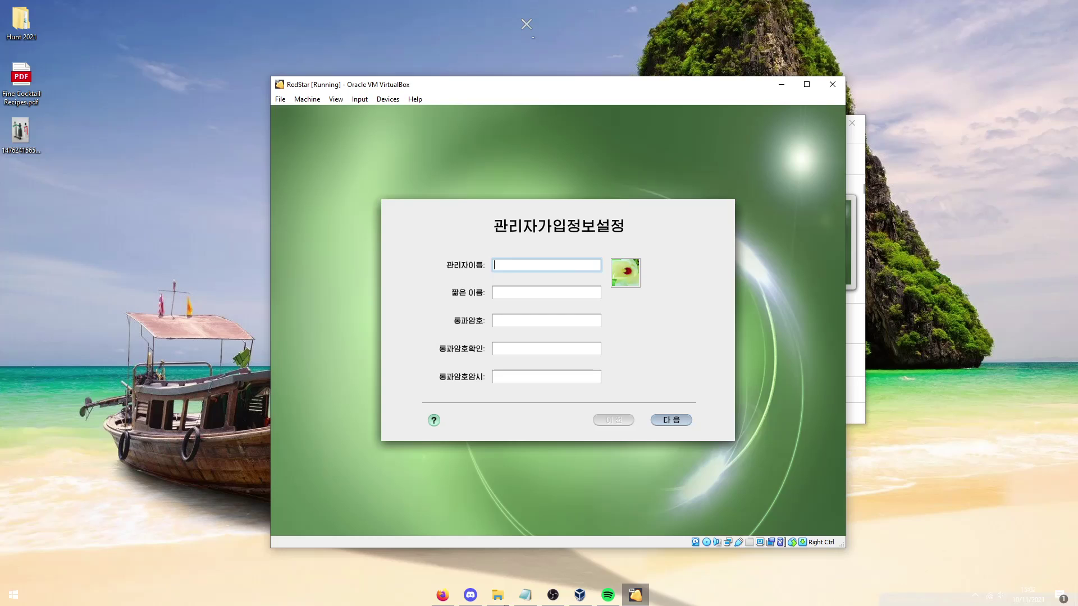
- Enter "Korean computer" as the administrator name and "hnerd" as the short name
type("orean computer")
key("Tab")
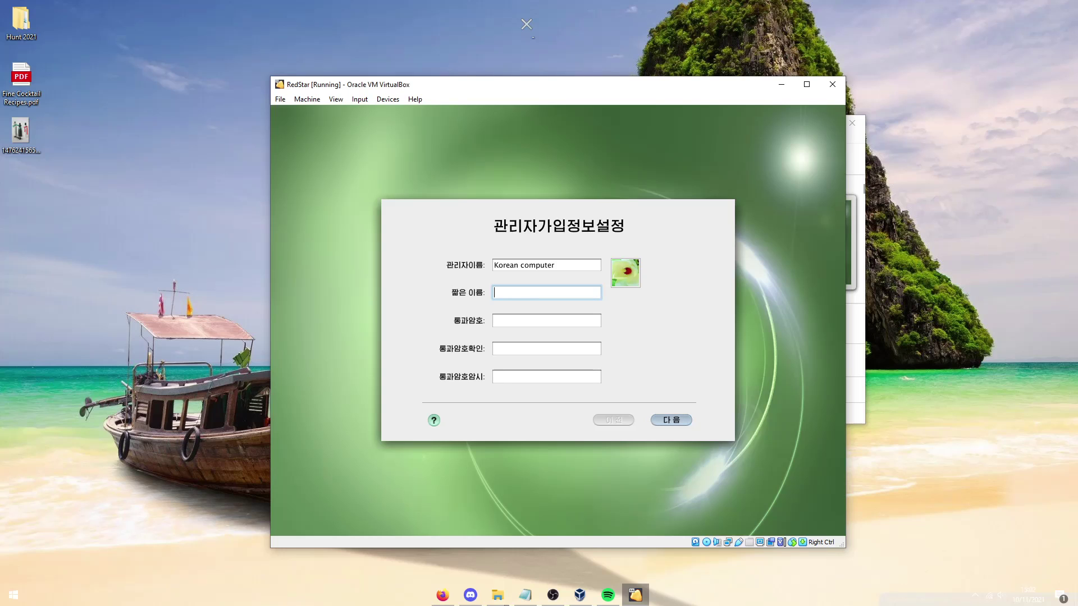
type("hnerd")
key("Tab")
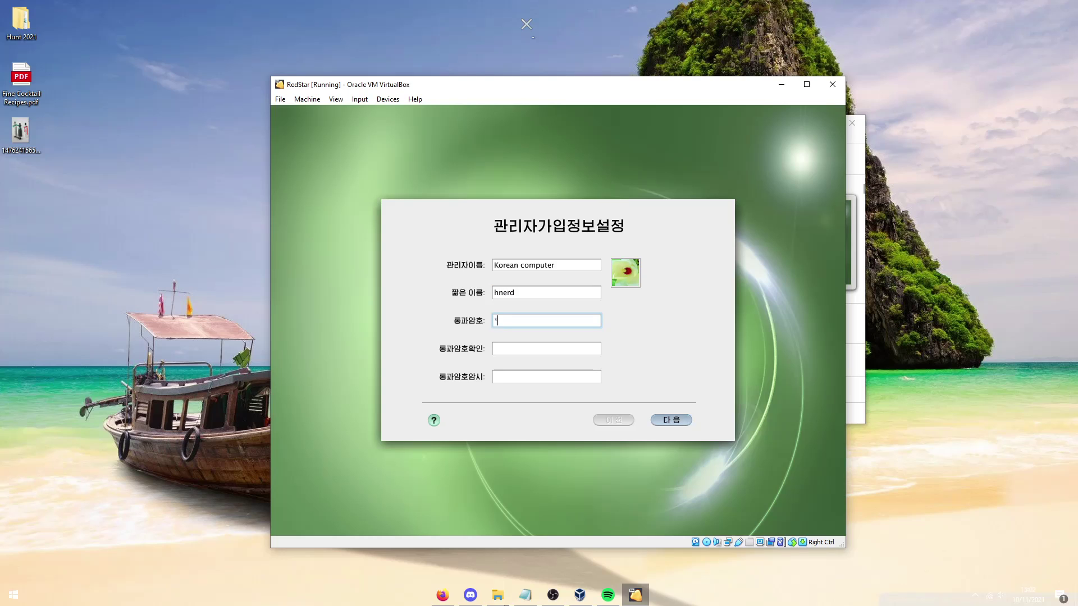
- Enter the administrator password and repeat it in the confirmation field
key("BackSpace")
key("BackSpace")
key("BackSpace")
type("*******")
key("Tab")
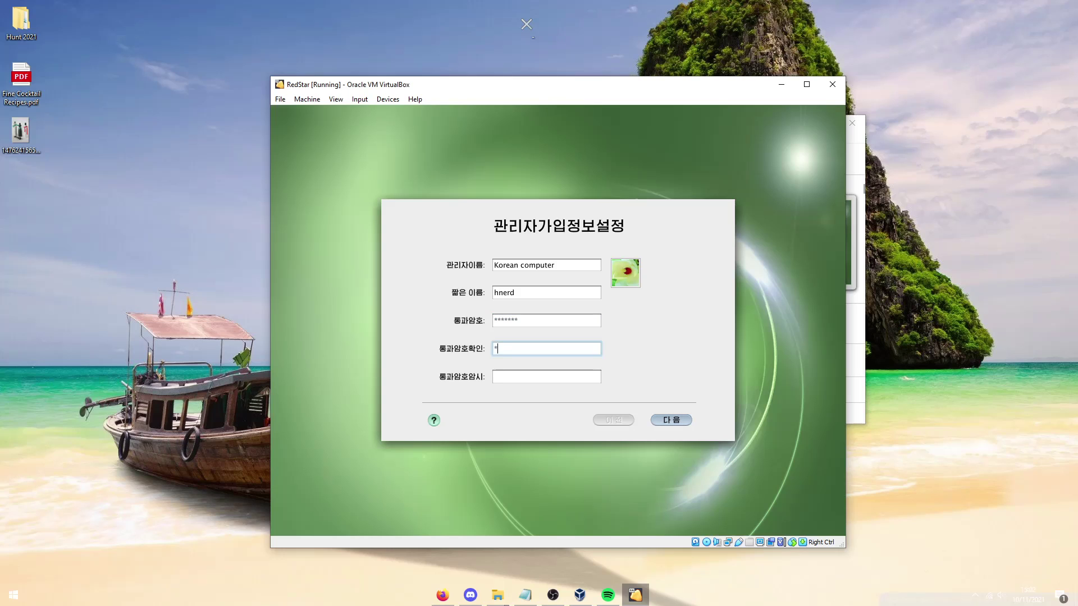
key("Tab")
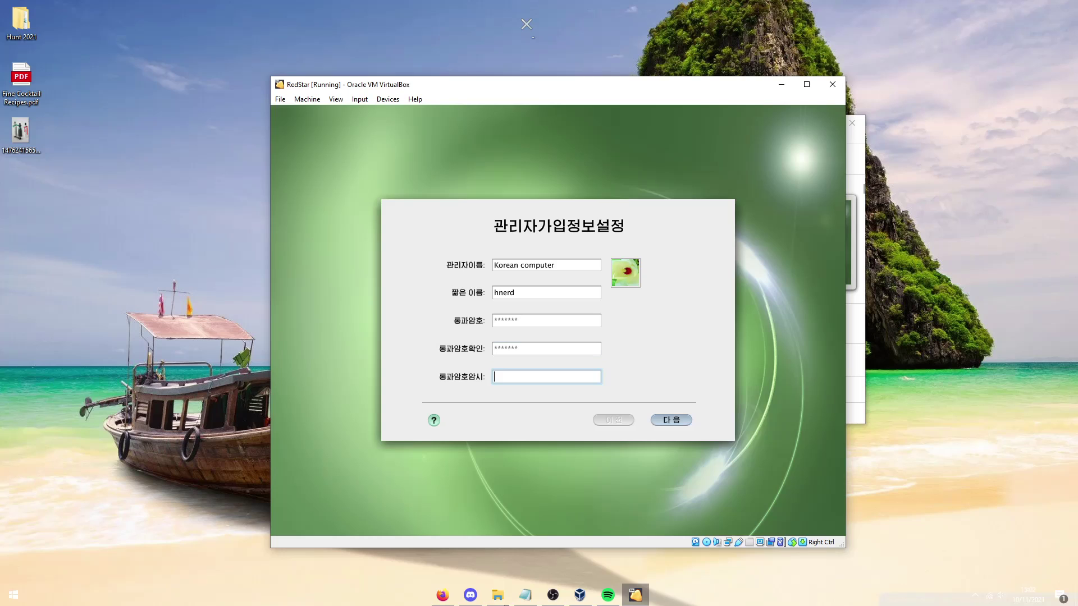
- Enter "something" as the administrator's password hint
type("rsfaw")
key("BackSpace")
key("BackSpace")
key("BackSpace")
key("BackSpace")
type("omething")
- Choose the red chilli pepper as the account picture and change the password hint to "spicy"
left_click(625, 273)
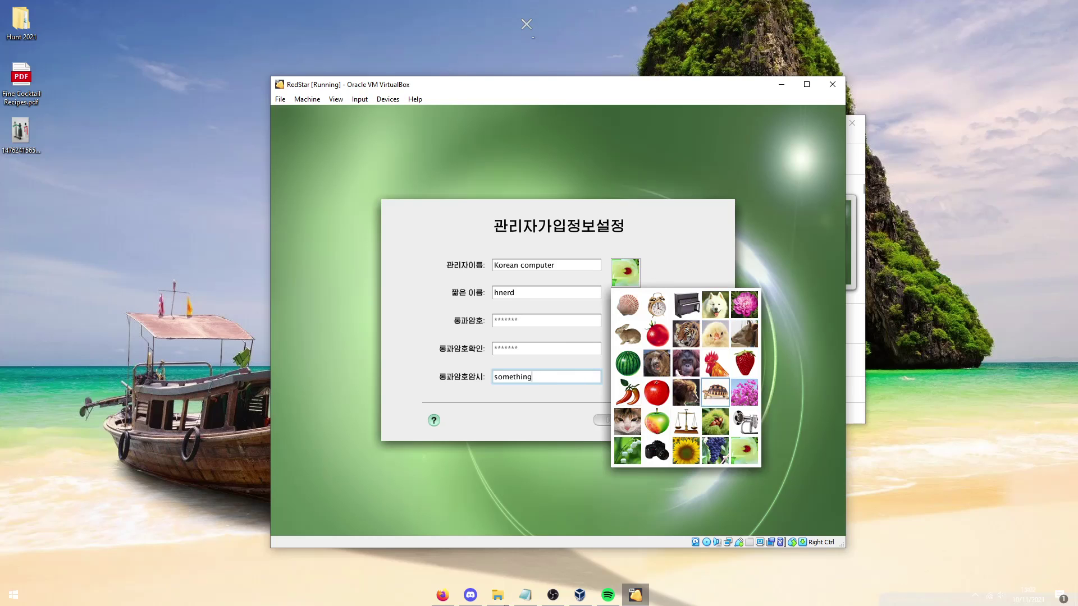
left_click(628, 392)
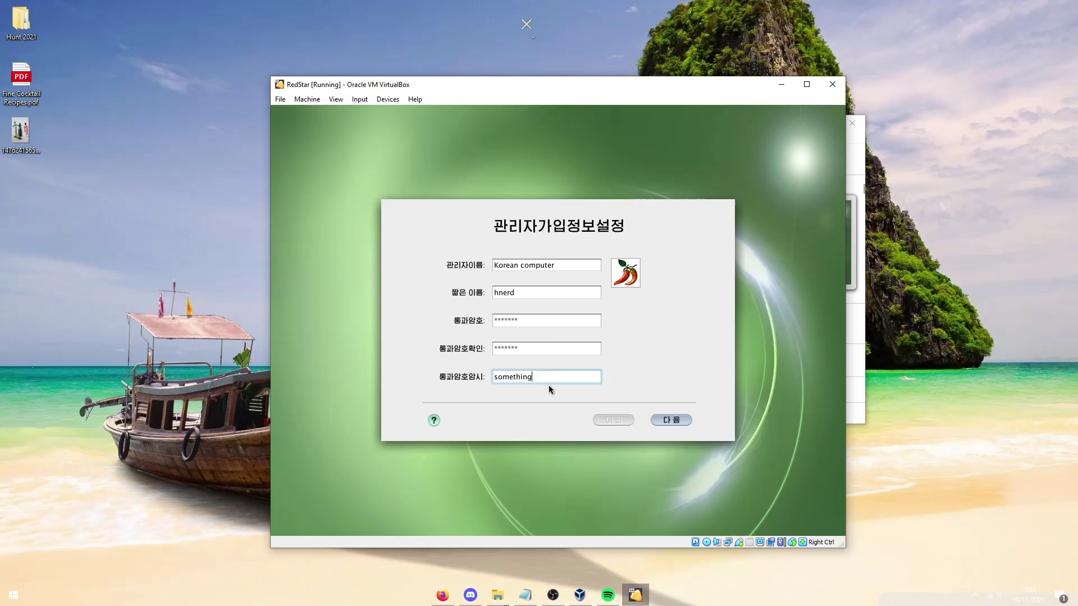
left_click_drag(547, 381, 440, 381)
type("spicy")
- Change the administrator name to "spicy" and continue to the network settings
left_click_drag(571, 265, 473, 266)
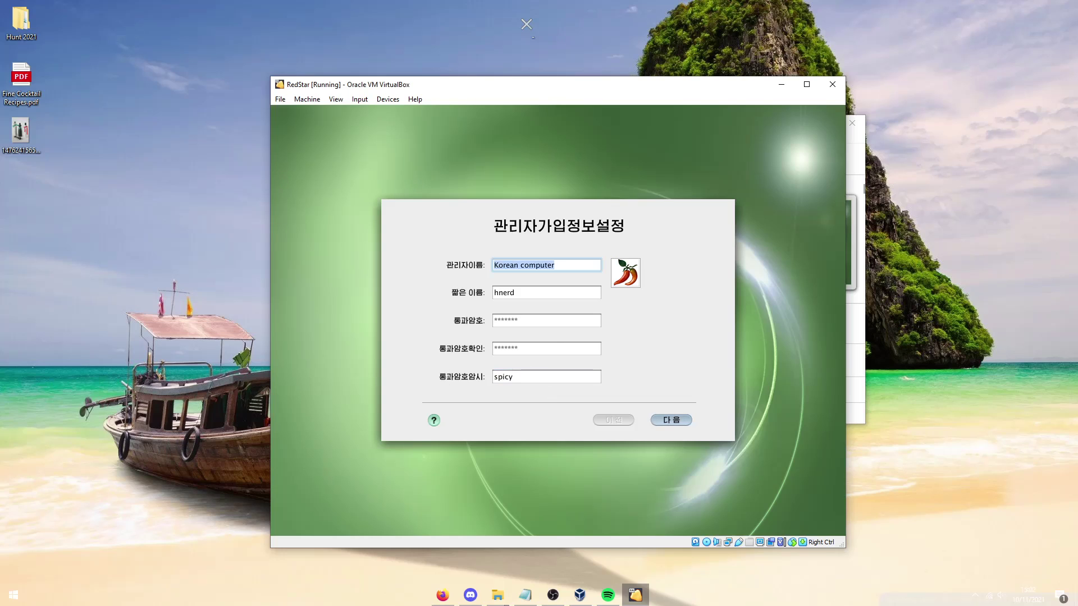
type("spicy")
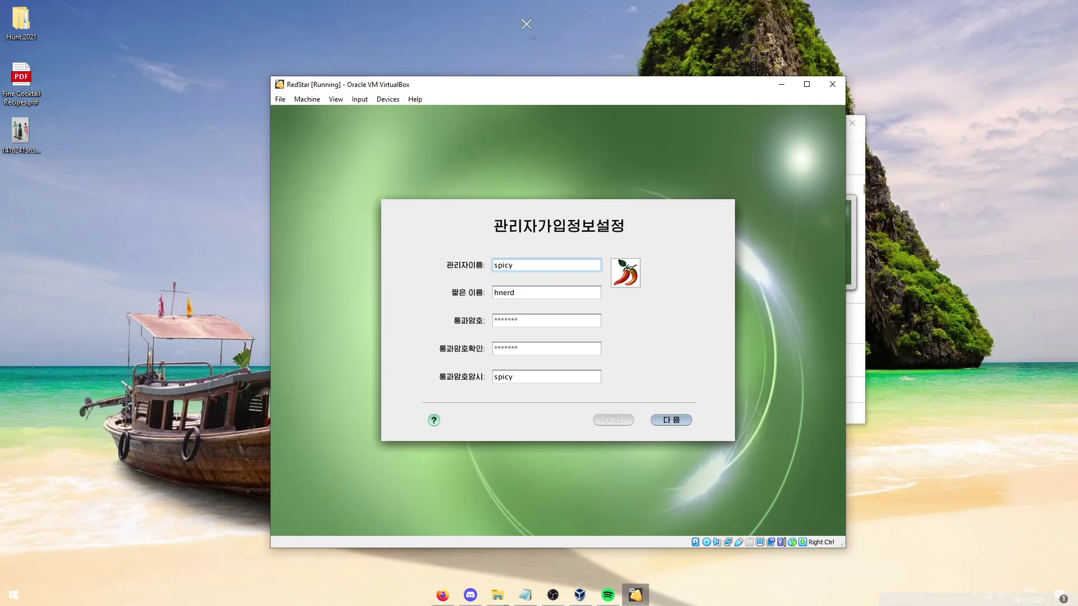
left_click(674, 423)
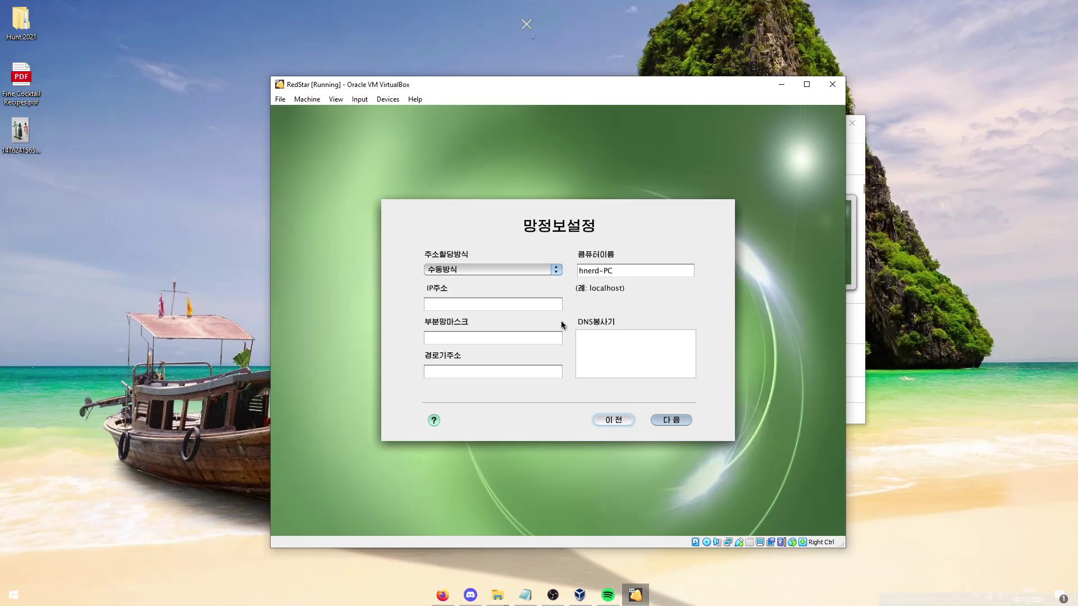
left_click(607, 270)
key("shift+Home")
left_click(613, 269)
key("shift+Home")
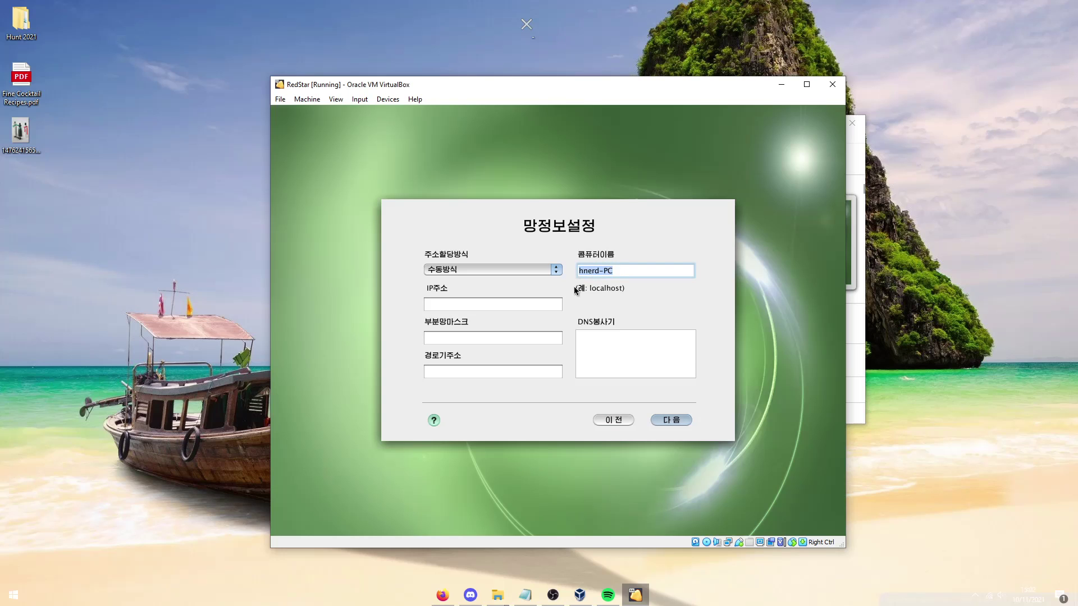
- Set the network address assignment to DHCP with 8.8.8.8 as the DNS server, and continue to the time zone settings
left_click(521, 271)
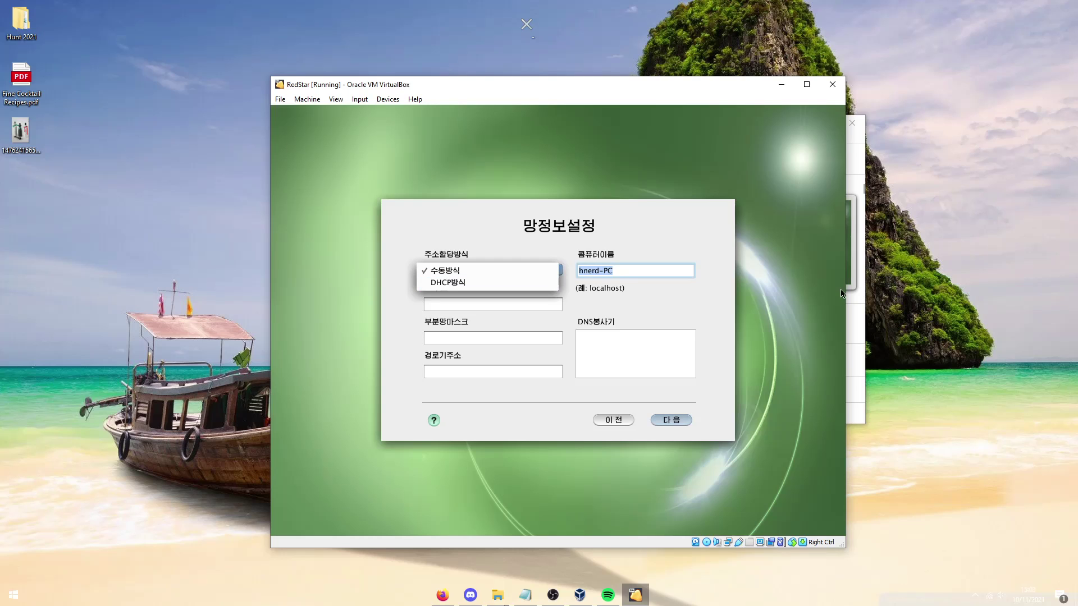
left_click(461, 283)
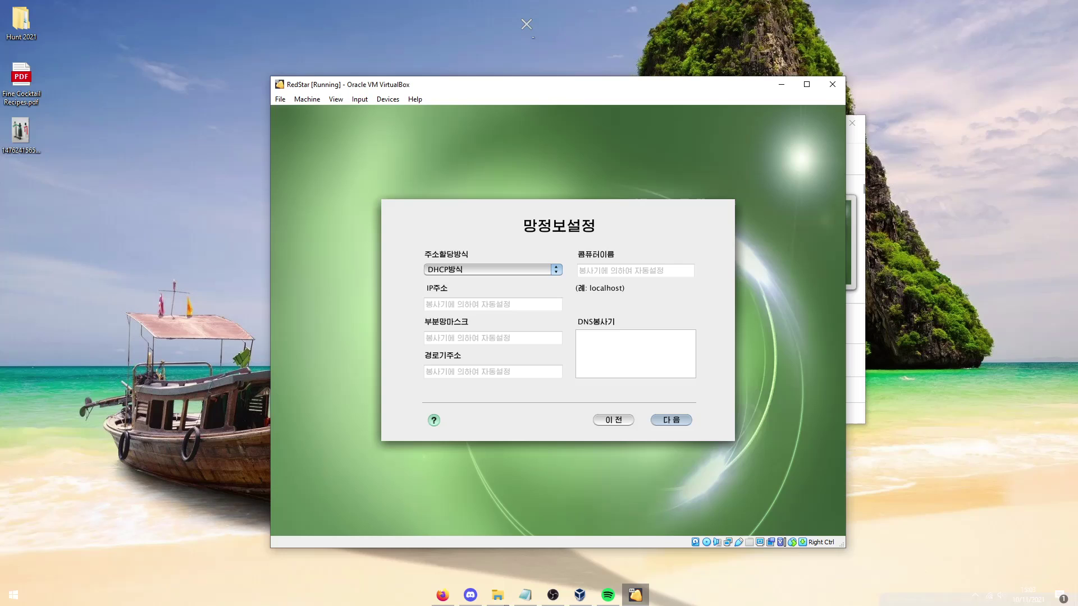
left_click(608, 336)
type("8.8.8.8")
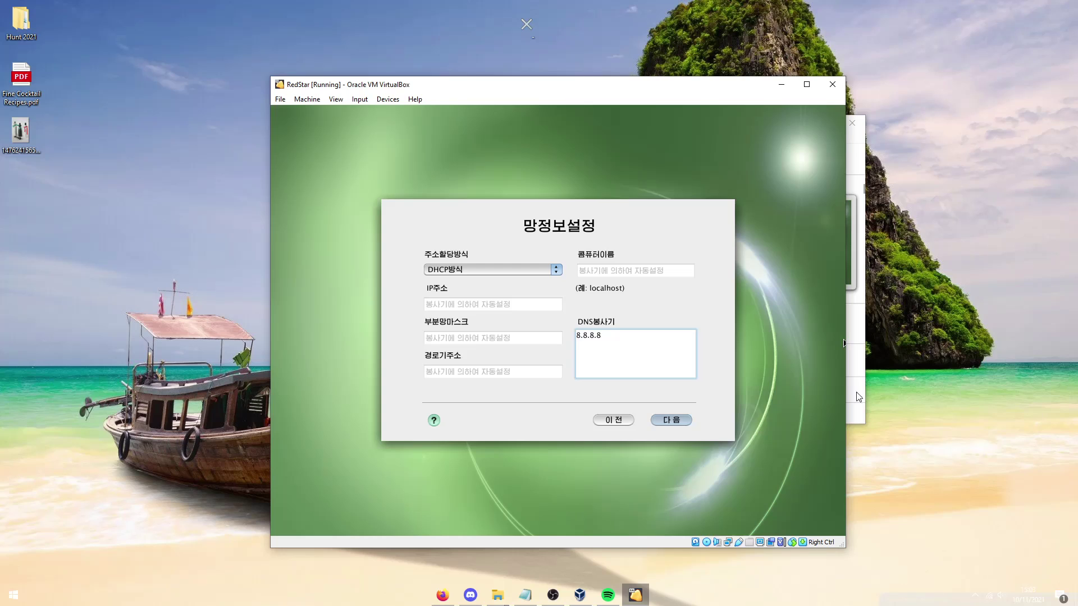
left_click(671, 422)
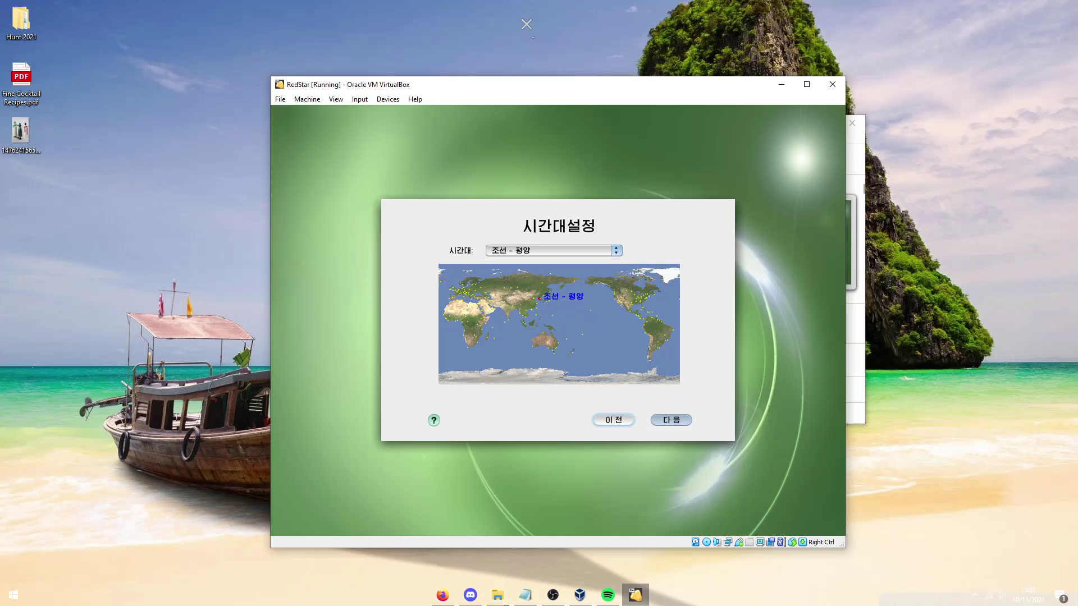
- Accept the Pyongyang time zone and the preset date and time, continuing to the installation overview
left_click(666, 420)
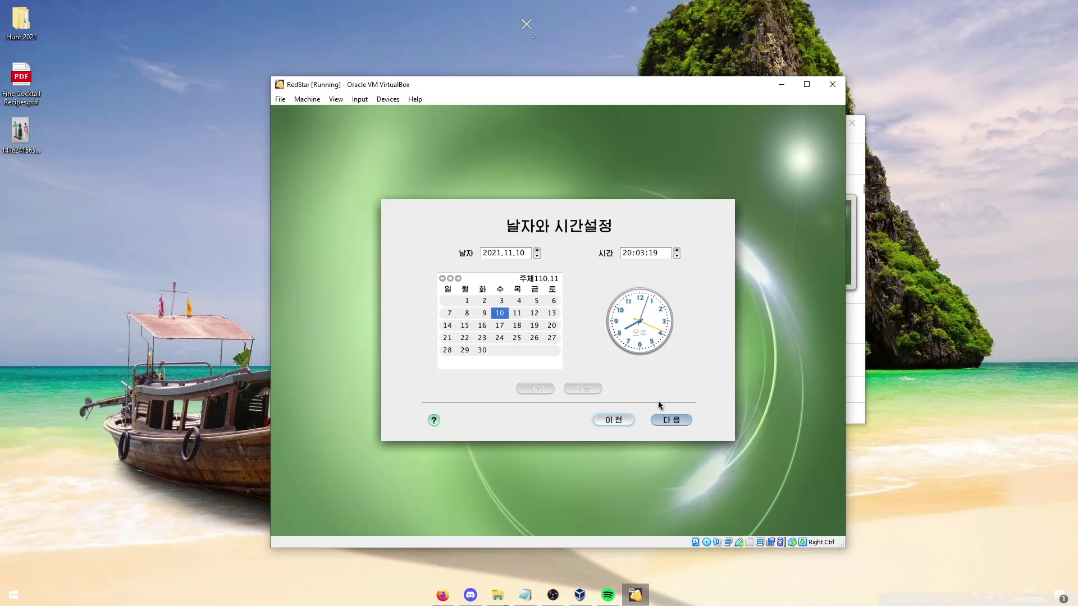
left_click(667, 421)
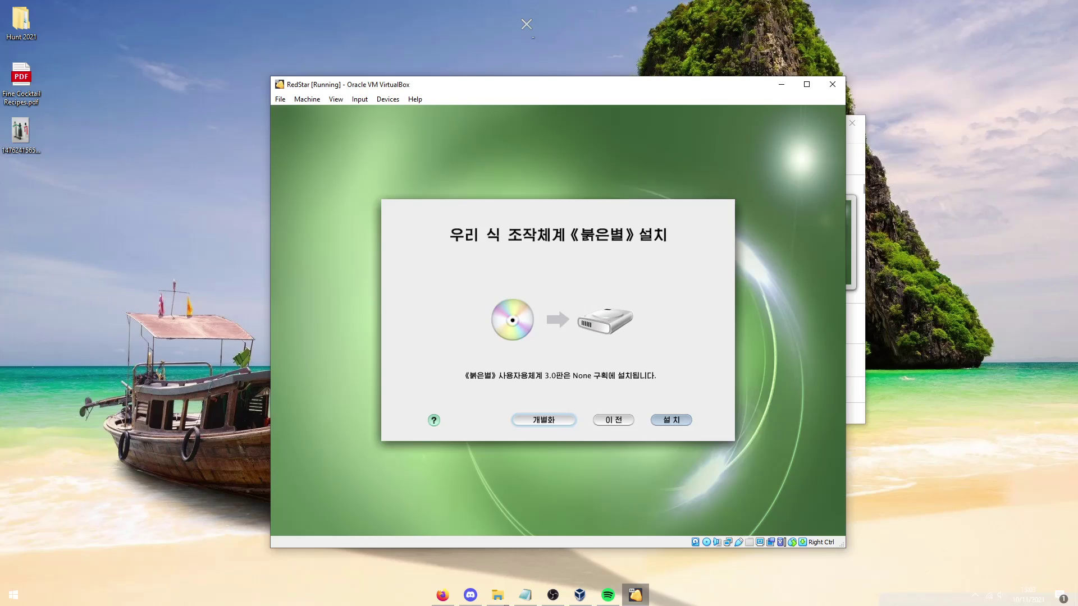
- Customise the installation by adding 류경장기, 화상입력기 and 사진기 from the 응용프로그람 group
left_click(565, 422)
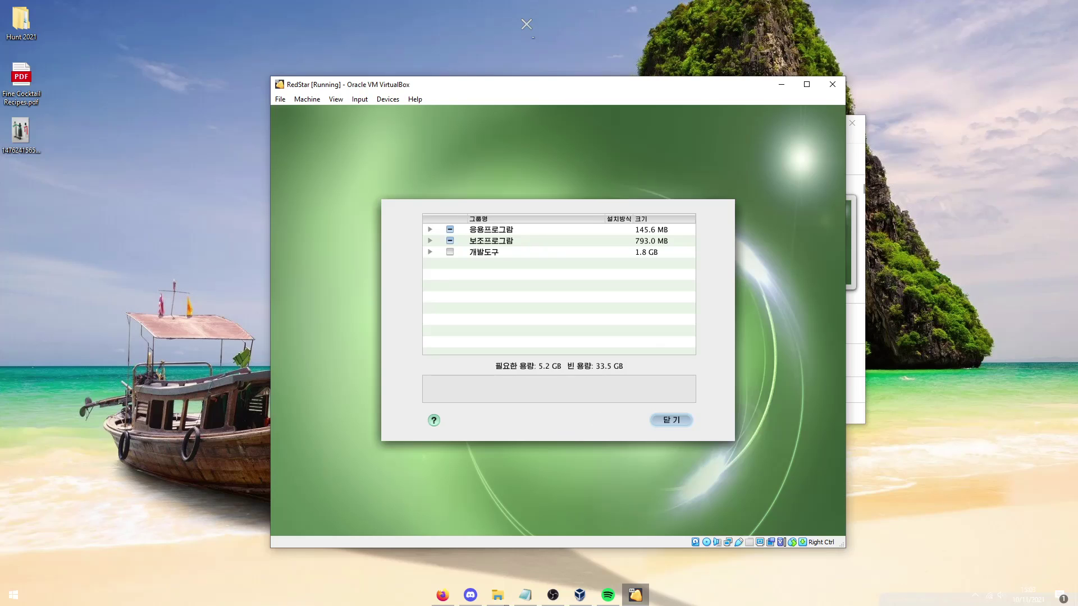
left_click(429, 240)
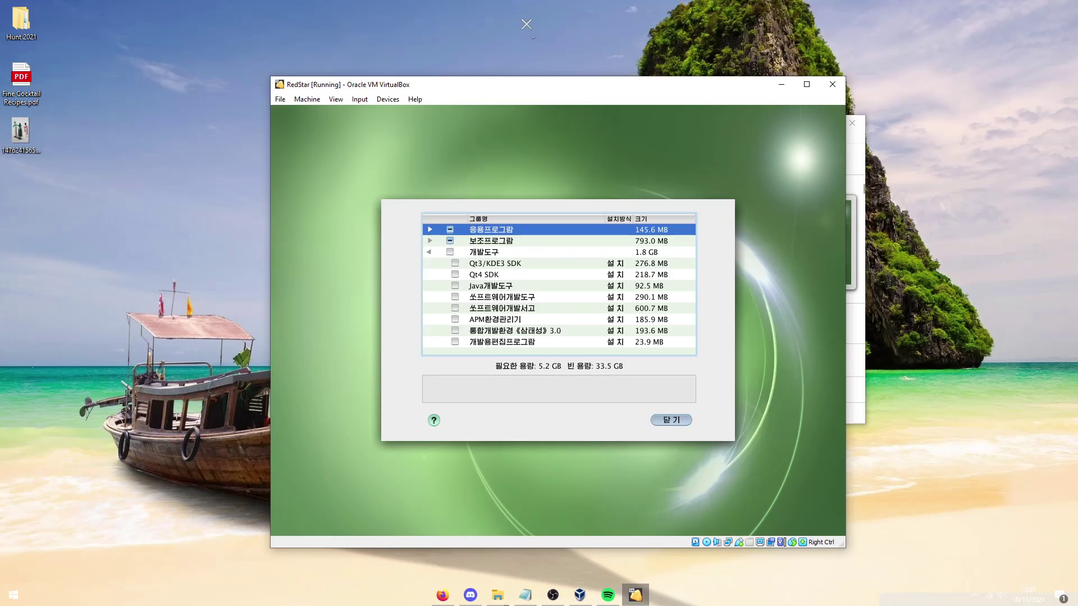
left_click(428, 230)
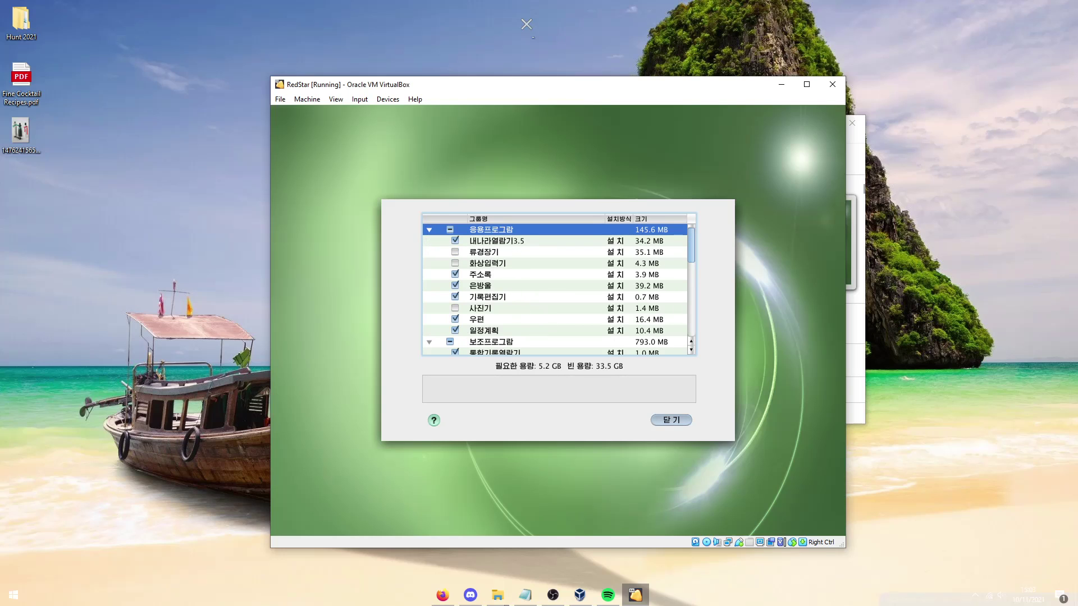
left_click(481, 255)
left_click(456, 263)
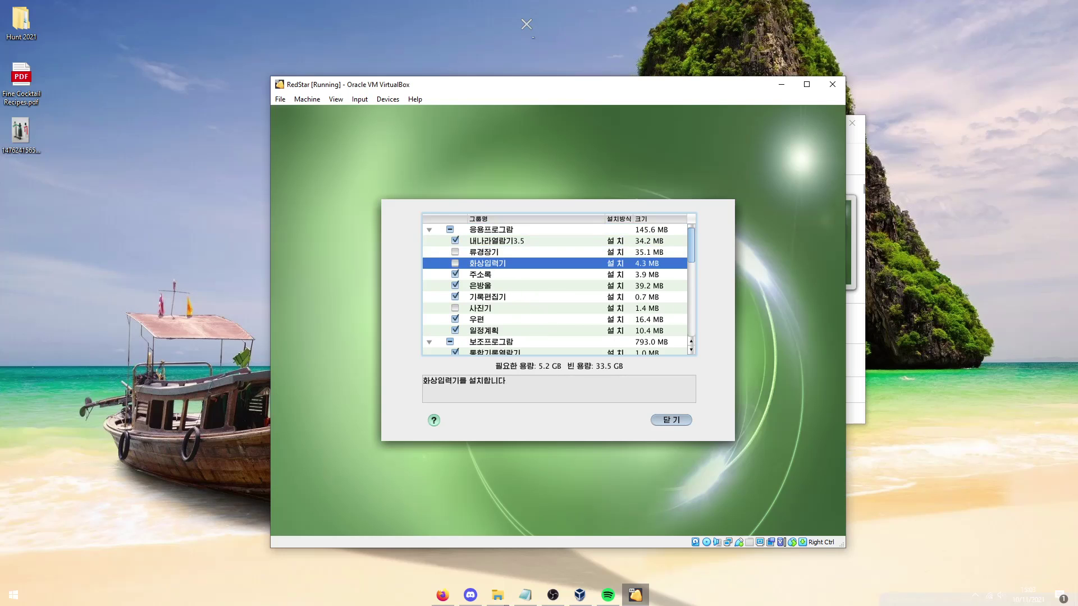
left_click(455, 253)
left_click(455, 263)
scroll(462, 267, "down", 2)
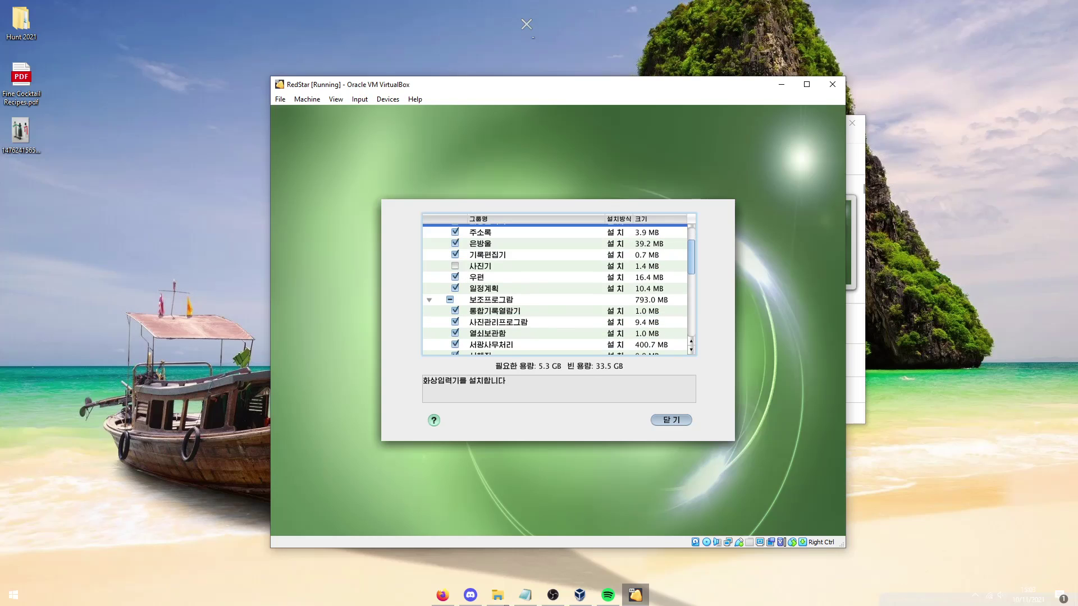
left_click(456, 264)
- Add 《만능》 3.0, SWF재생기, 은반, 압축파일관리프로그람 and 환상 from the 보조프로그람 group to the installation
scroll(456, 263, "down", 3)
scroll(456, 263, "down", 2)
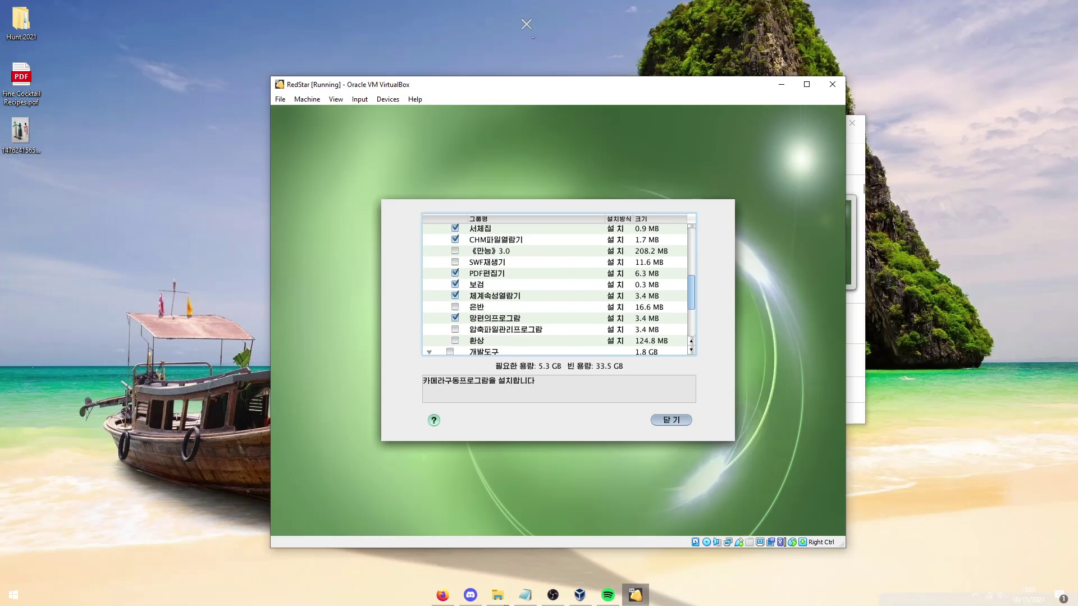
left_click(454, 252)
left_click(454, 263)
scroll(460, 270, "down", 1)
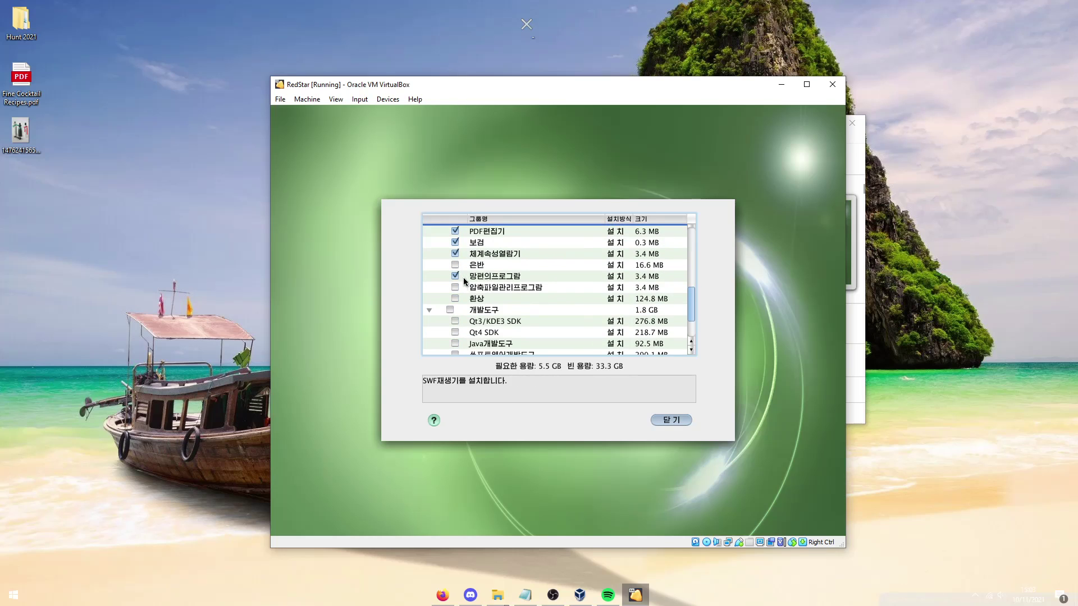
left_click(454, 264)
left_click(455, 287)
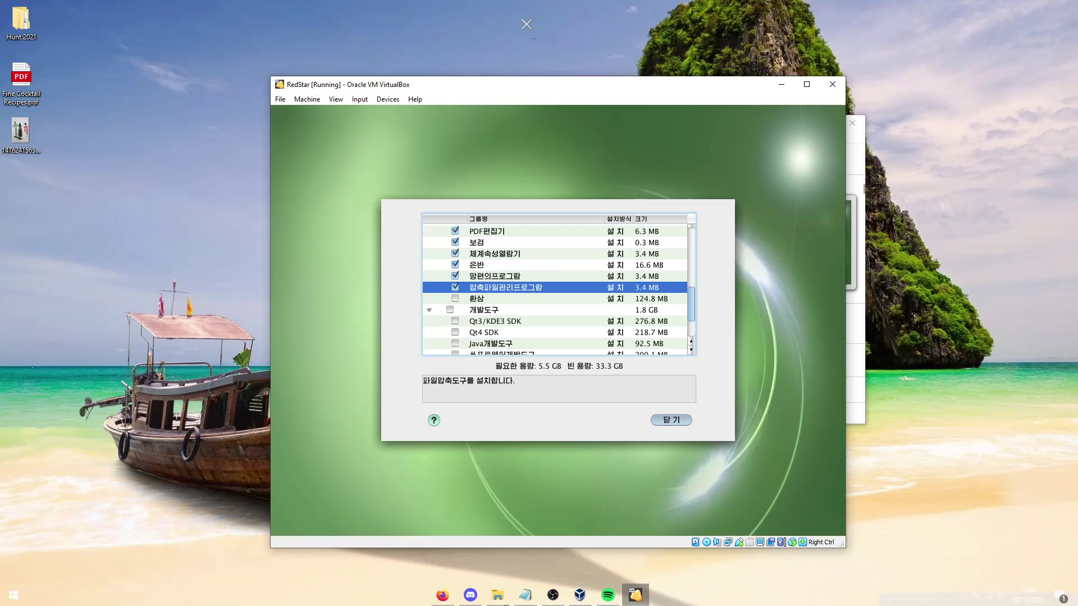
left_click(455, 298)
- Include the whole 개발도구 group, close the component selection and start the installation
left_click(449, 310)
scroll(495, 315, "down", 2)
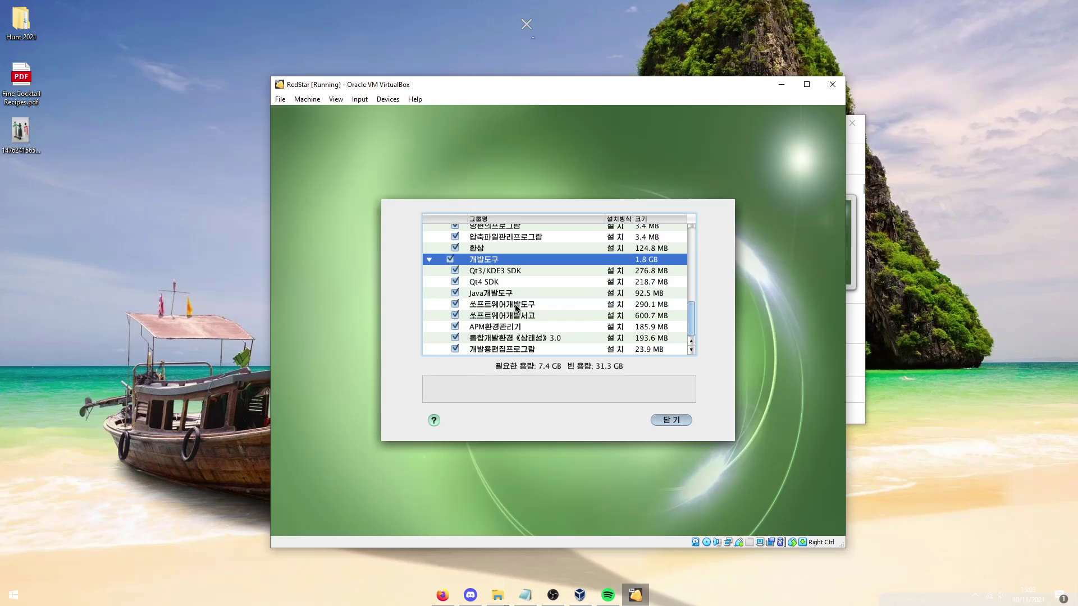
scroll(519, 308, "up", 3)
scroll(558, 289, "up", 5)
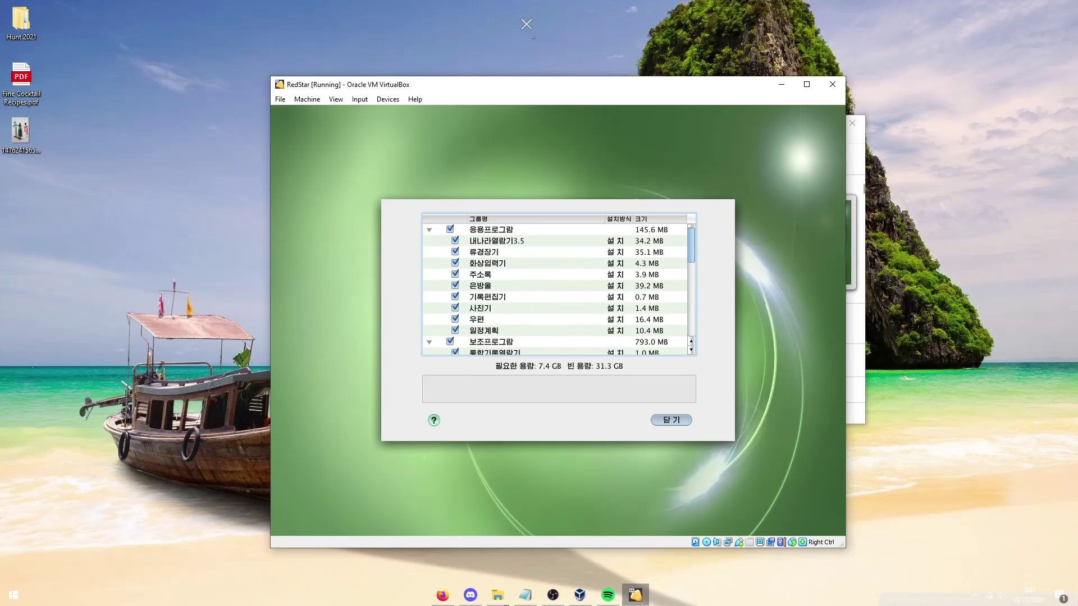
left_click(674, 420)
left_click(672, 420)
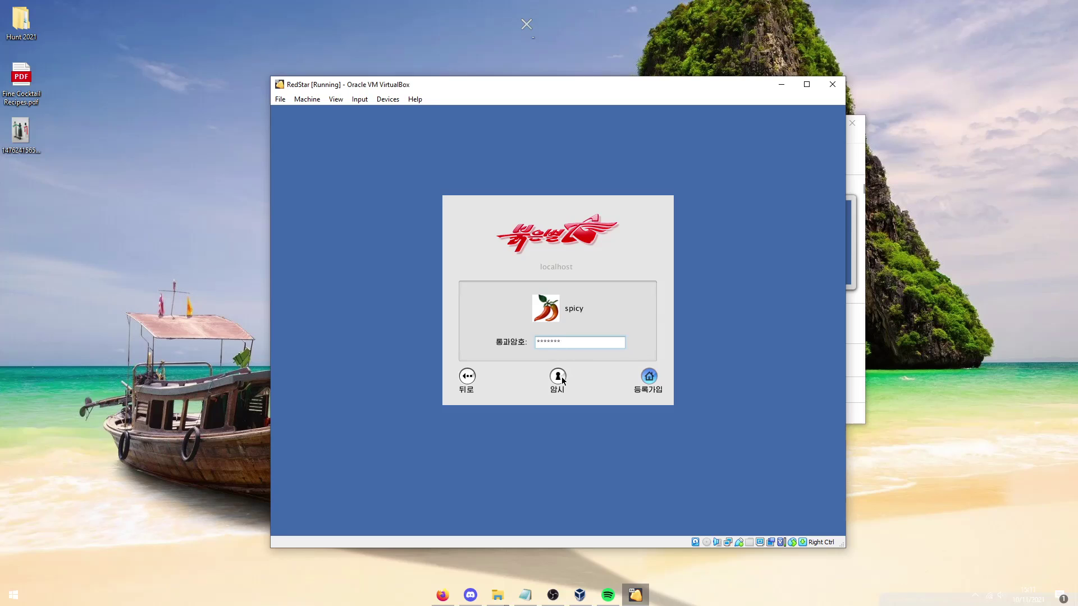
- Reselect the spicy account on the login screen, show its password hint and log in with the account password
left_click(467, 376)
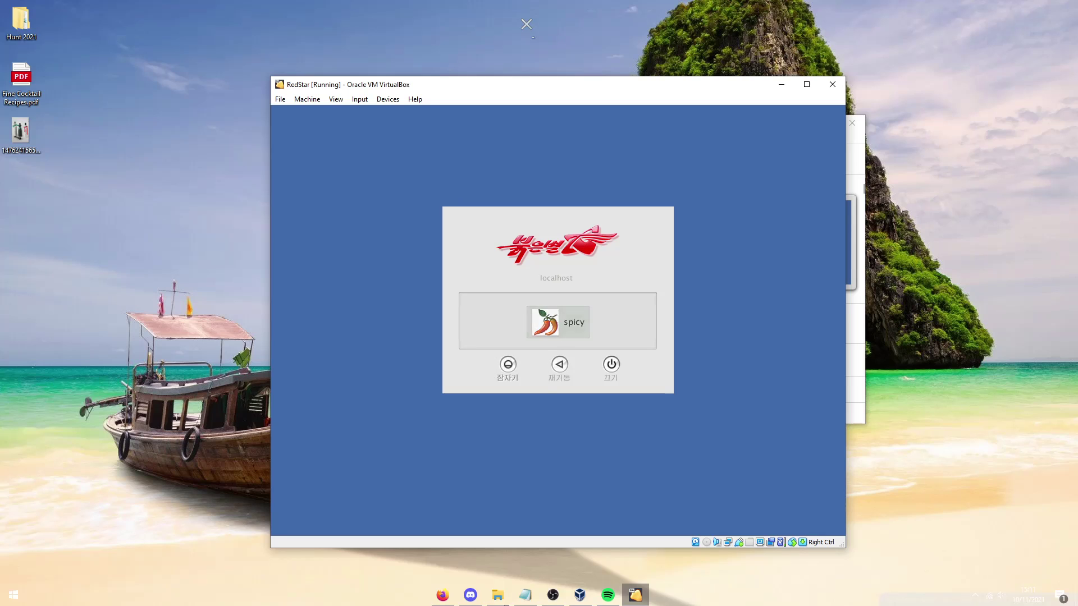
left_click(560, 329)
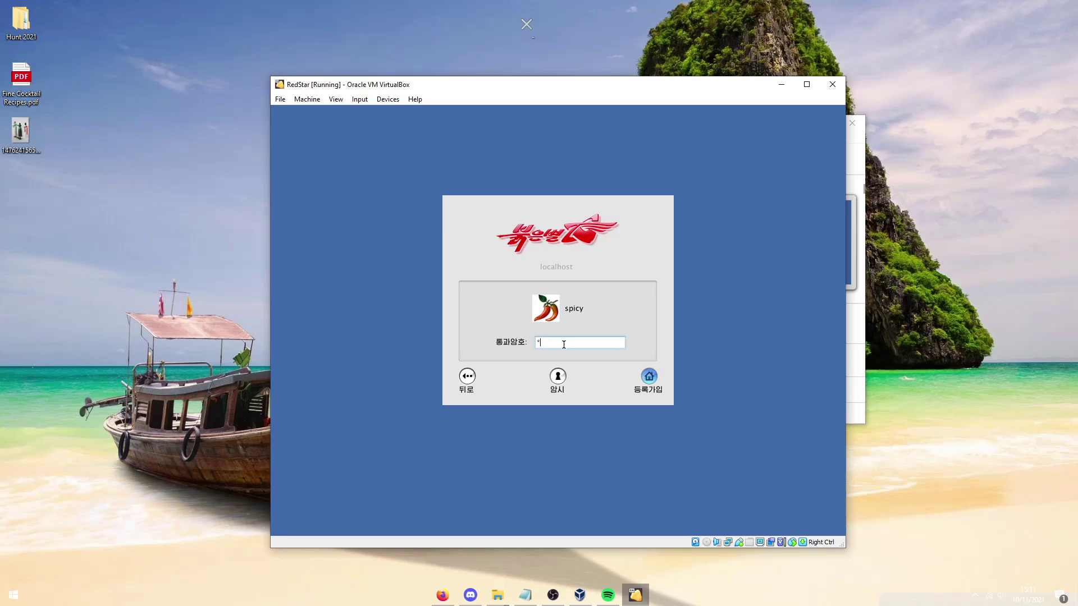
left_click(557, 376)
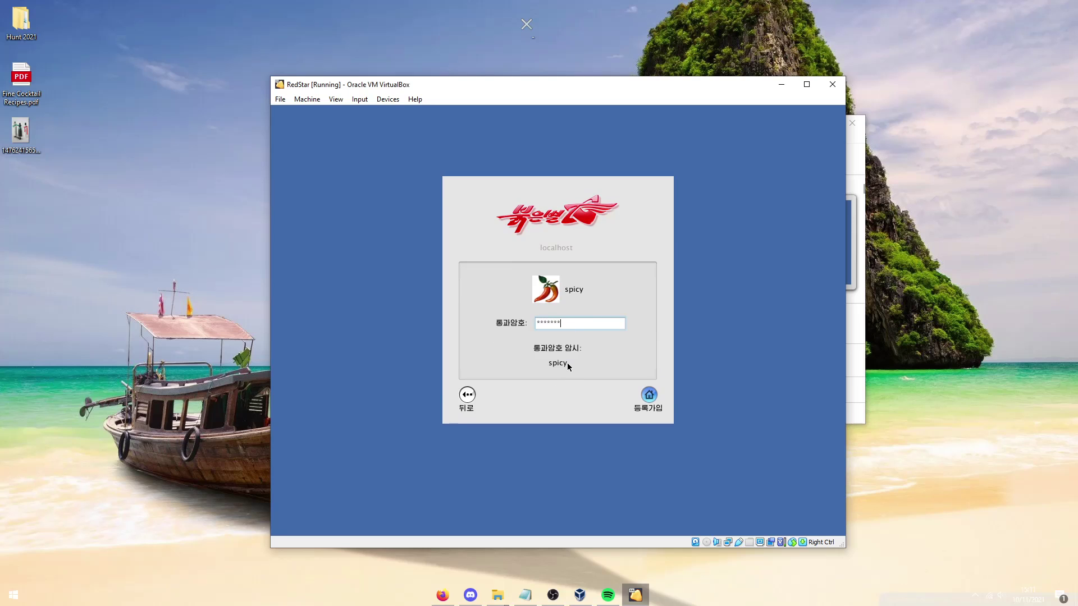
left_click(650, 396)
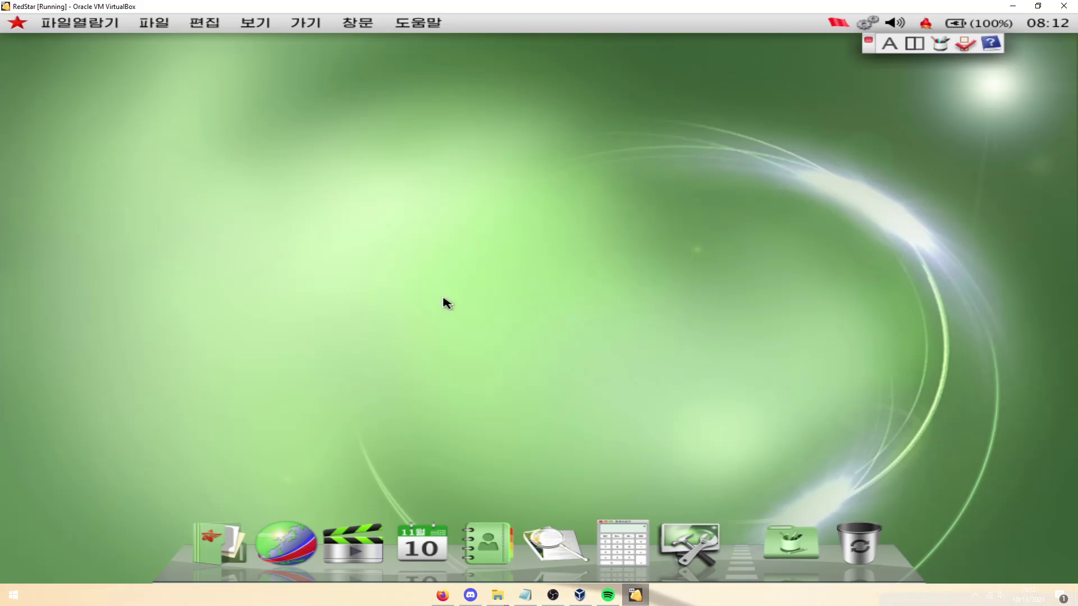
left_click_drag(571, 241, 369, 345)
mouse_move(430, 286)
left_mouse_down()
mouse_move(332, 357)
mouse_move(786, 126)
mouse_move(348, 336)
left_mouse_up()
left_click(16, 23)
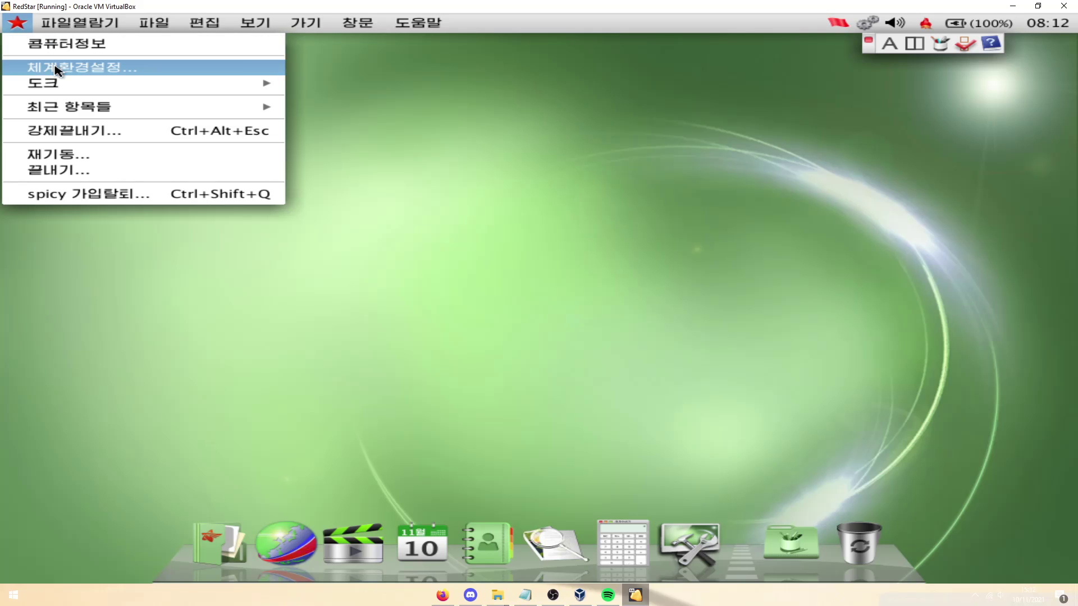
mouse_move(146, 29)
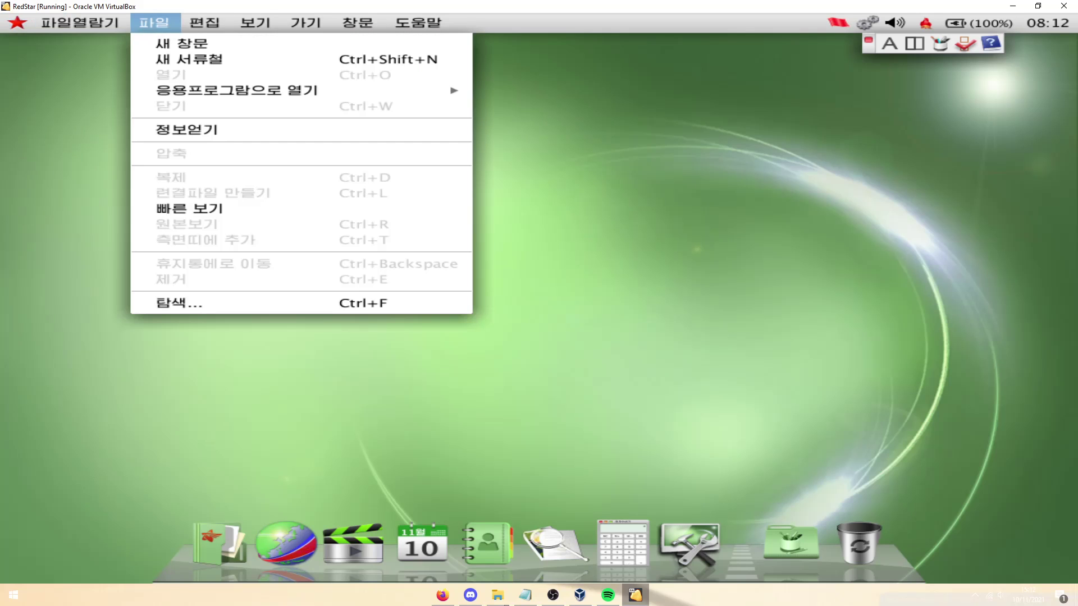
mouse_move(253, 22)
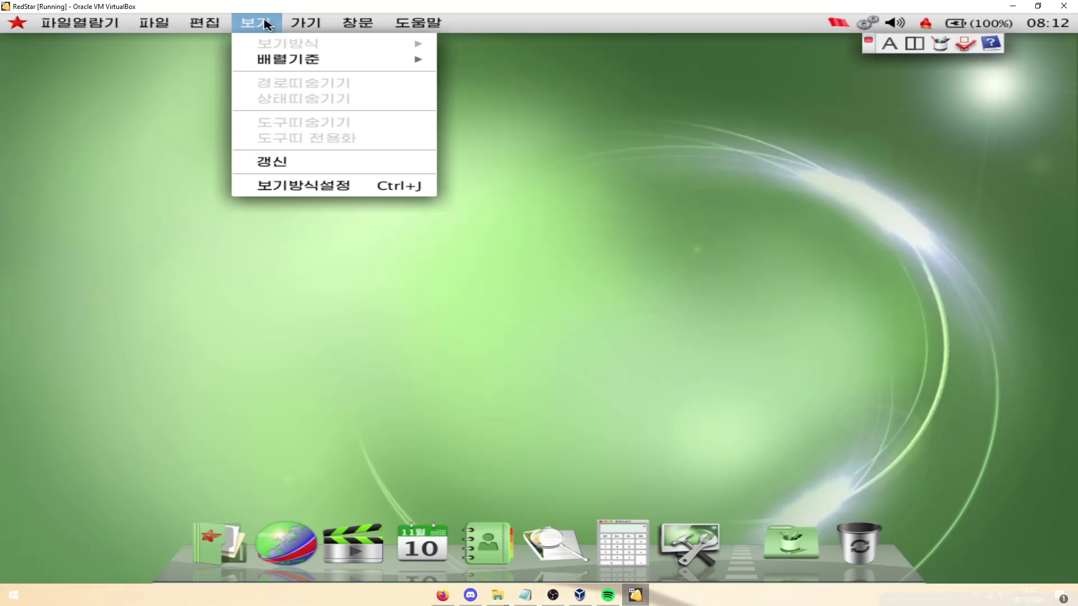
mouse_move(418, 23)
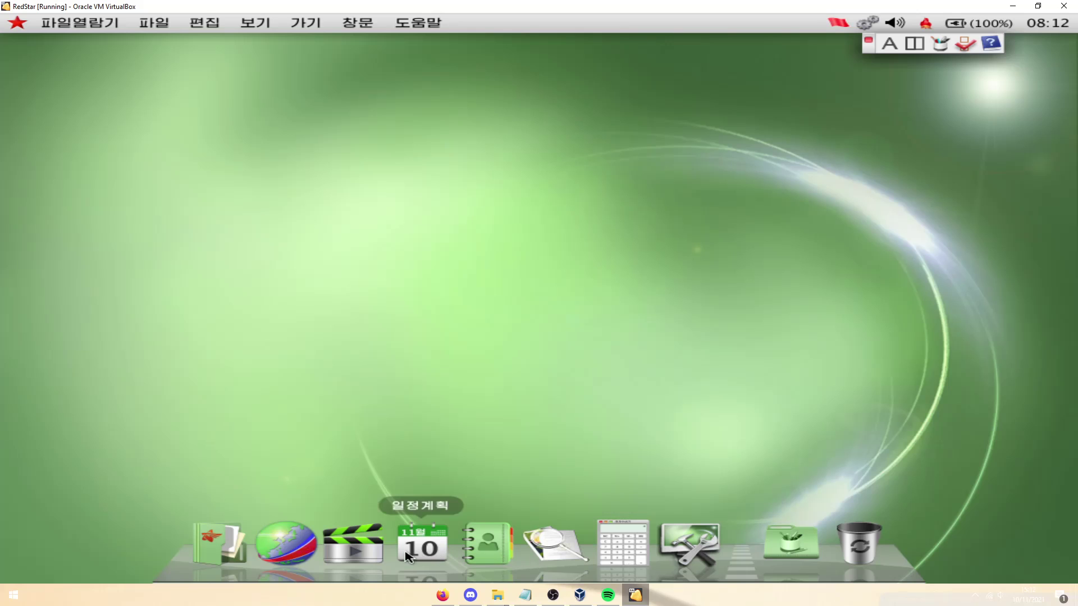
- Open the home folder in the file manager and try minimising, maximising and restoring its window
left_click(218, 547)
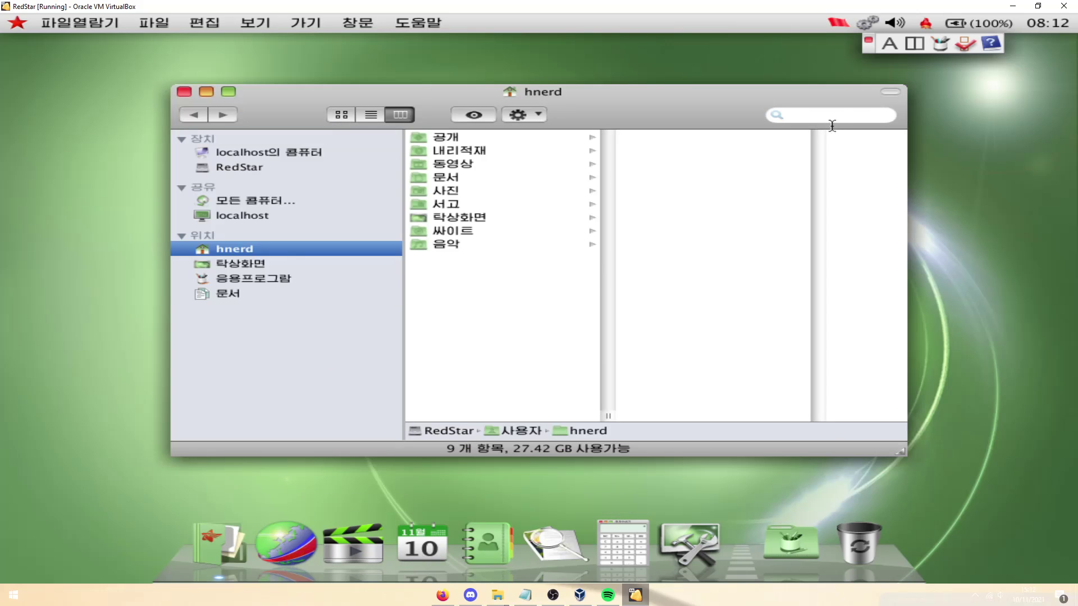
left_click(207, 92)
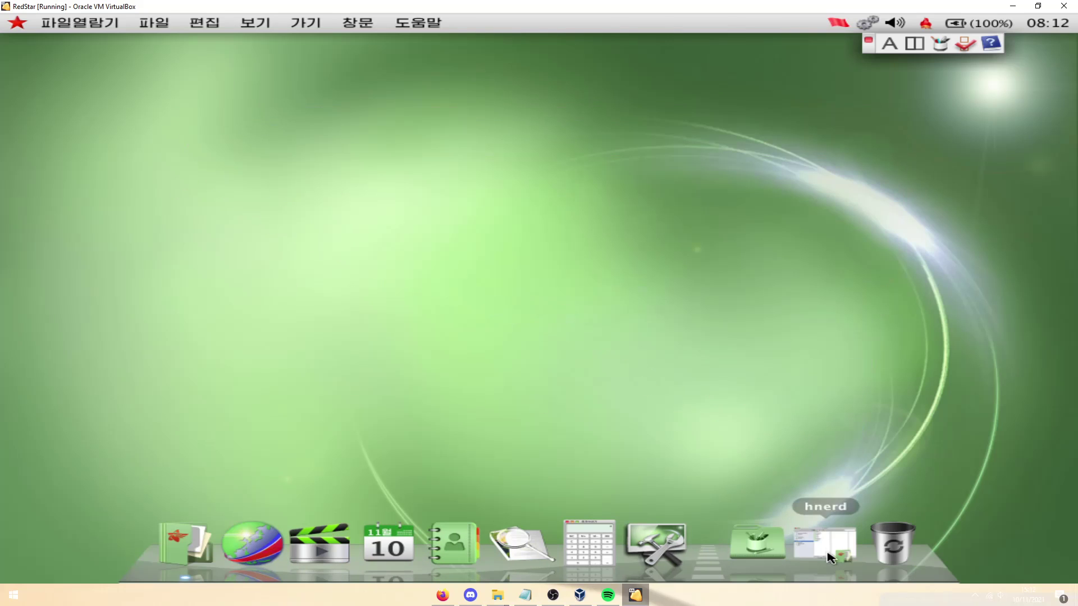
left_click(829, 557)
left_click(229, 92)
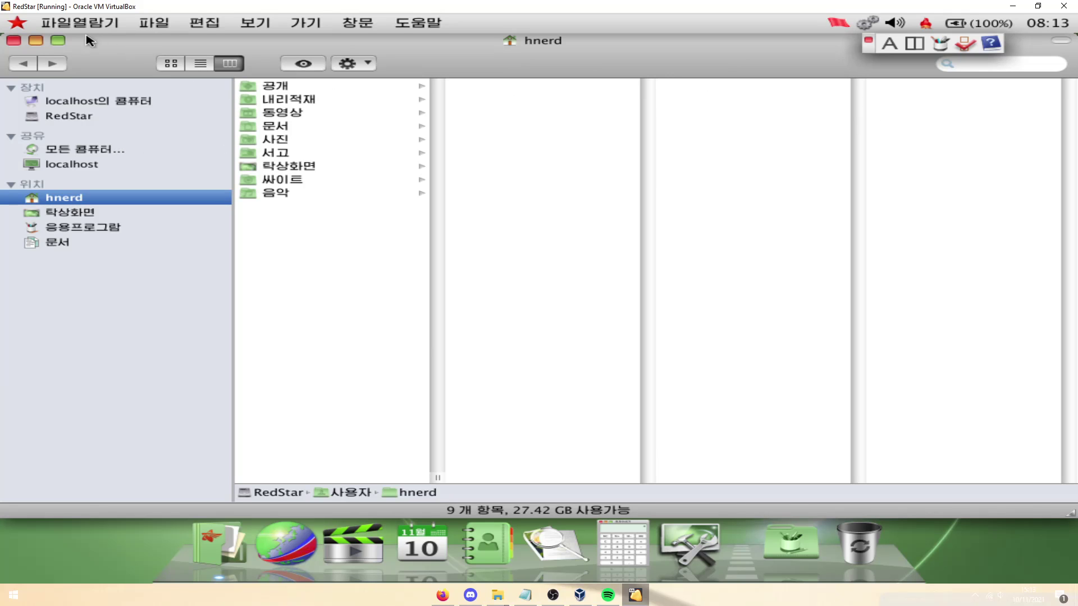
left_click(58, 40)
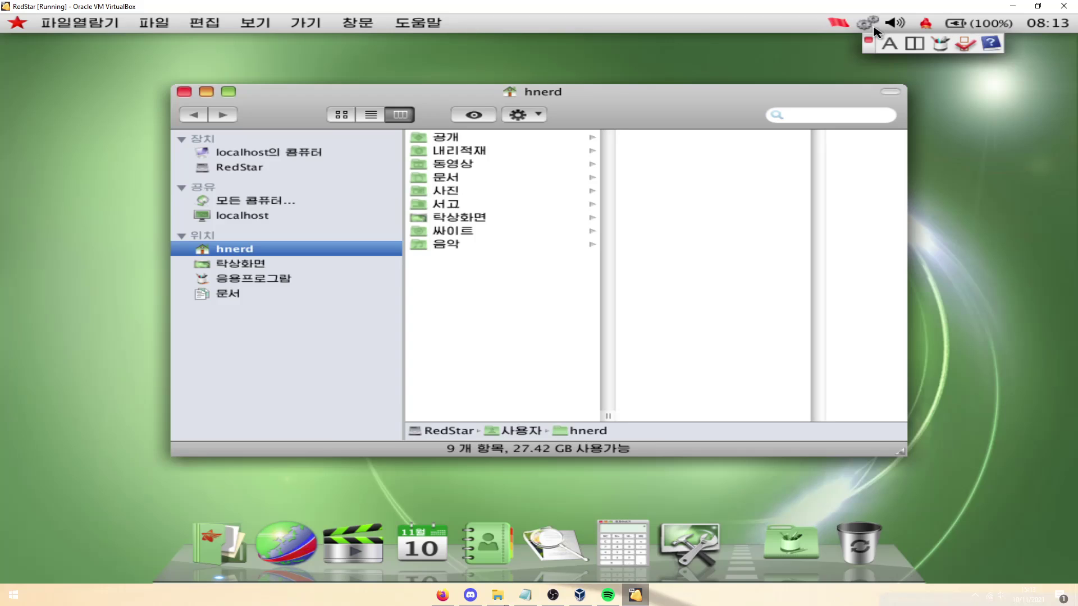
left_click(867, 22)
mouse_move(918, 132)
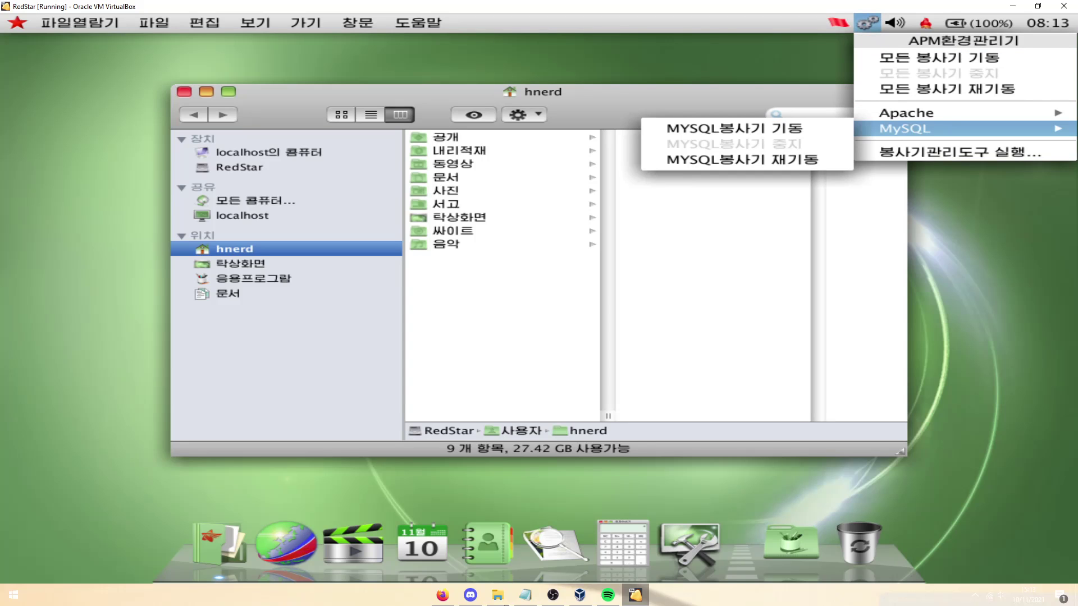
mouse_move(920, 114)
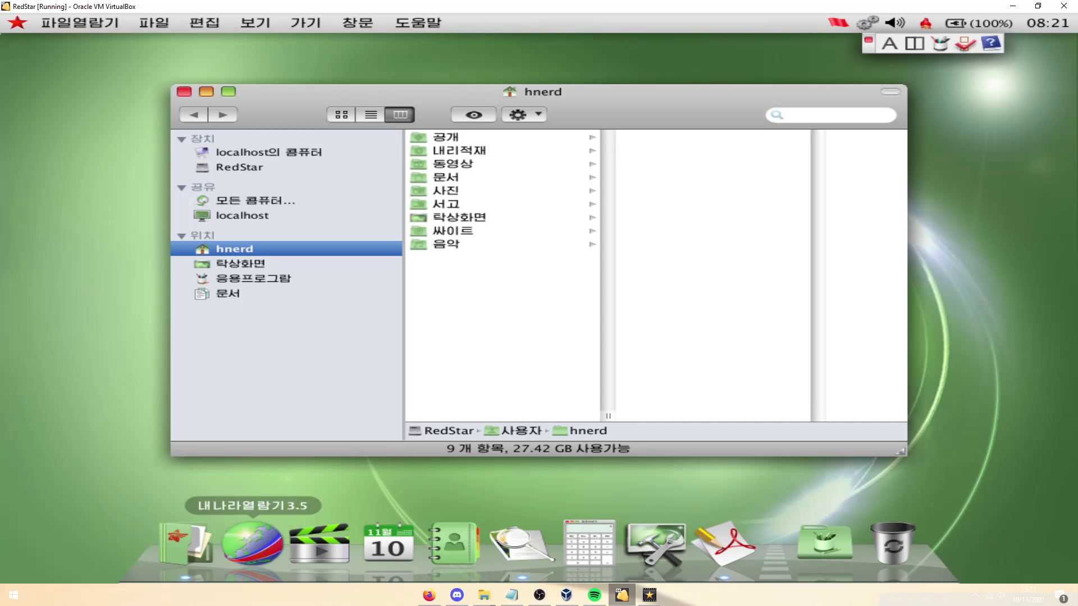
- Launch the Naenara 3.5 browser (내나라열람기) and make it the default browser
left_click(252, 542)
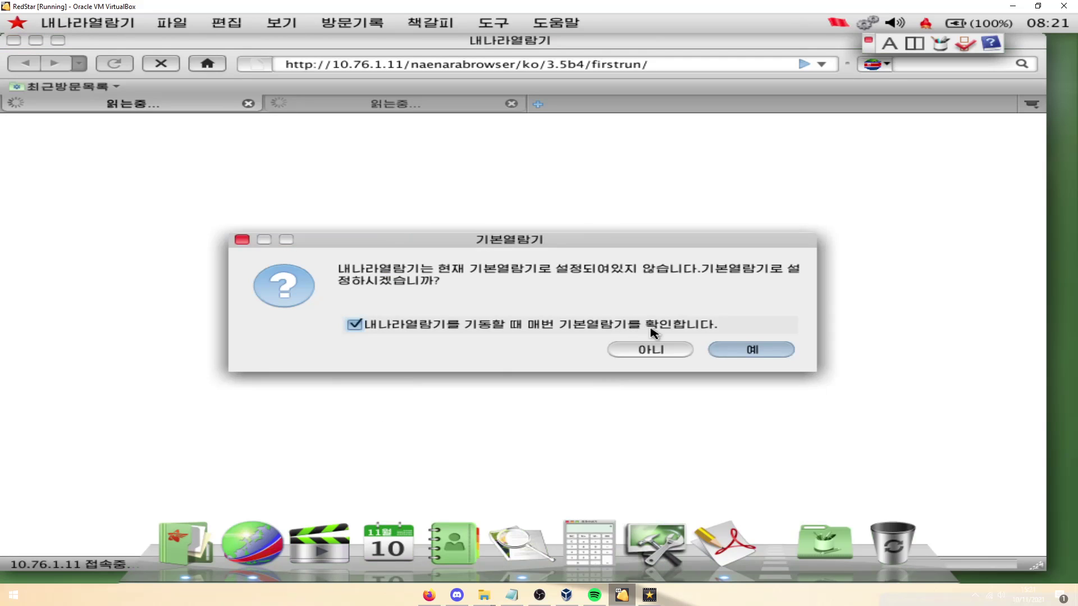
left_click(727, 350)
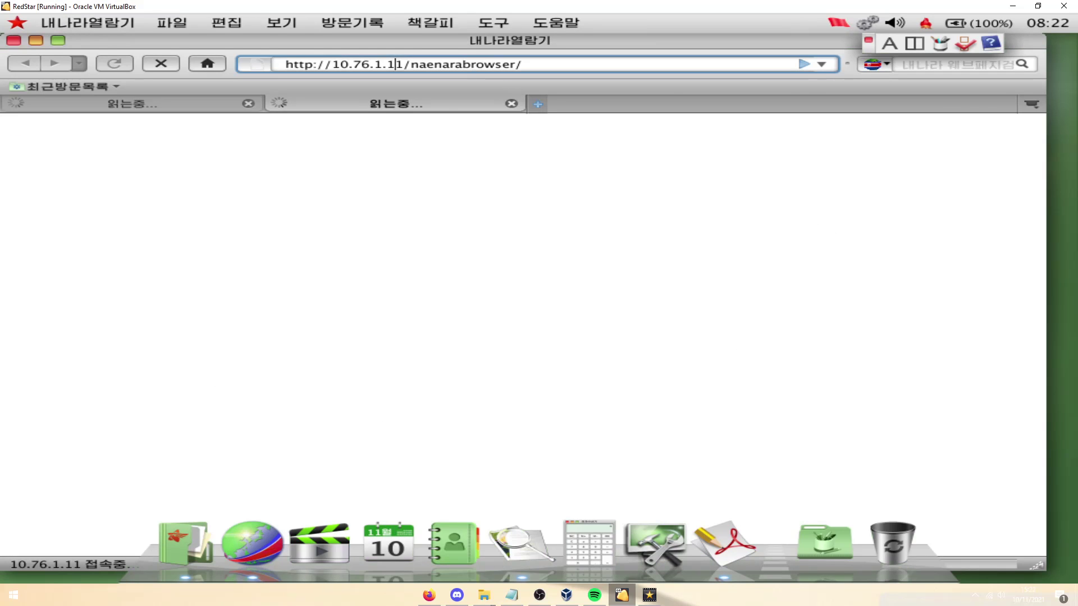
- Load google.com in a new browser tab
left_click(538, 104)
type("goog")
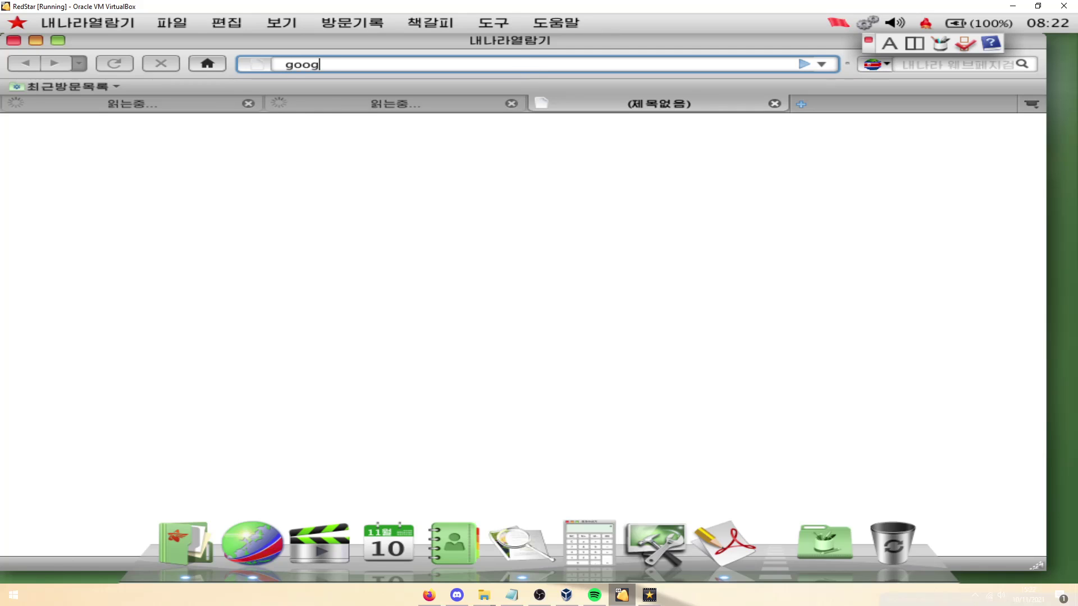
type("le.com")
key("Return")
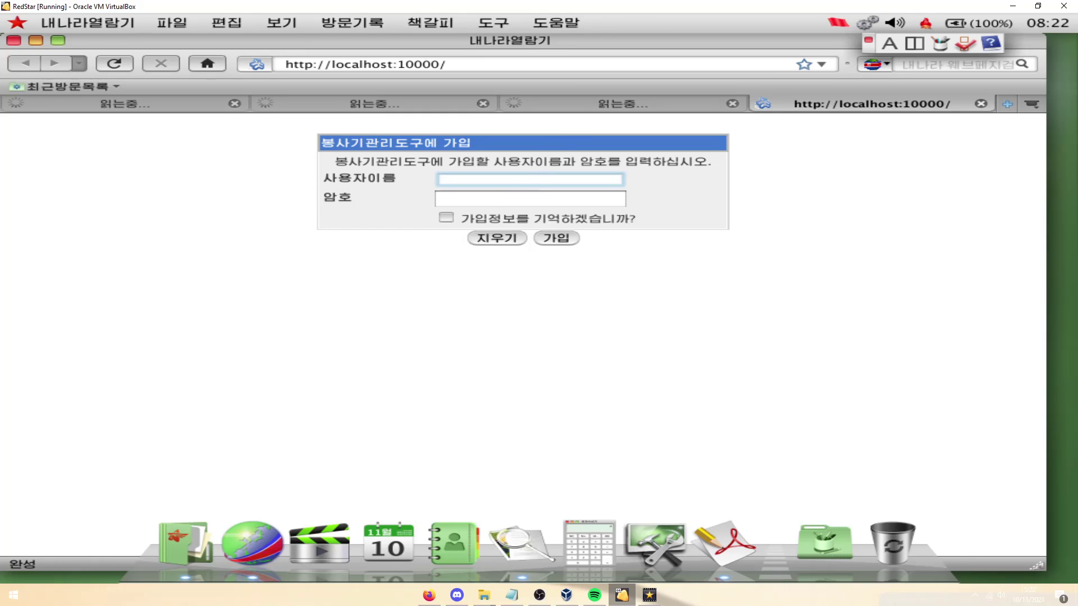
- View the APM환경관리기 server options and check the first two loading browser tabs
left_click(867, 23)
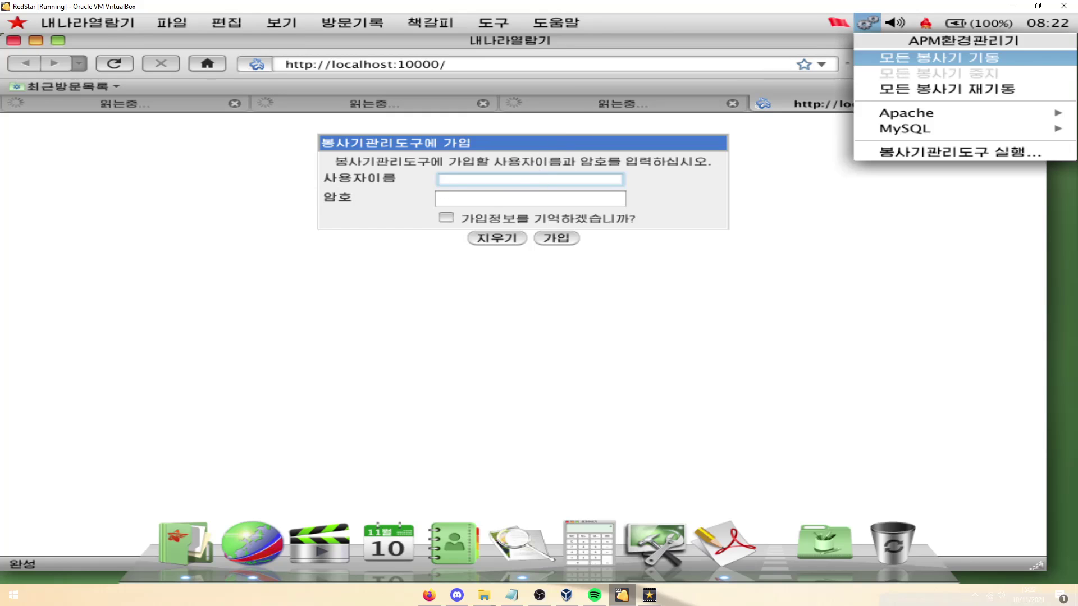
left_click(896, 71)
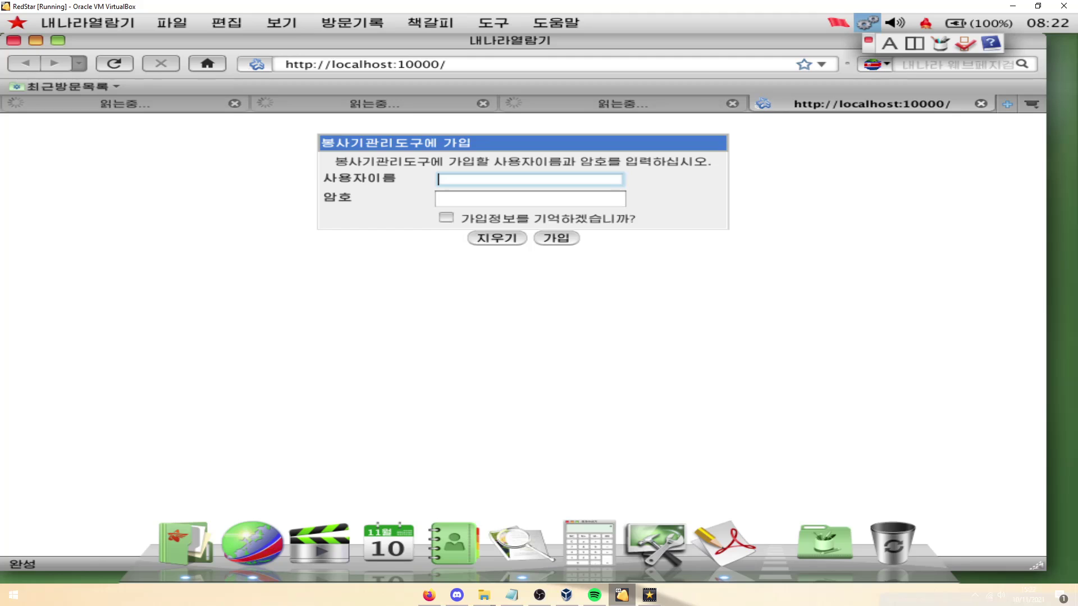
left_click(629, 98)
left_click(432, 101)
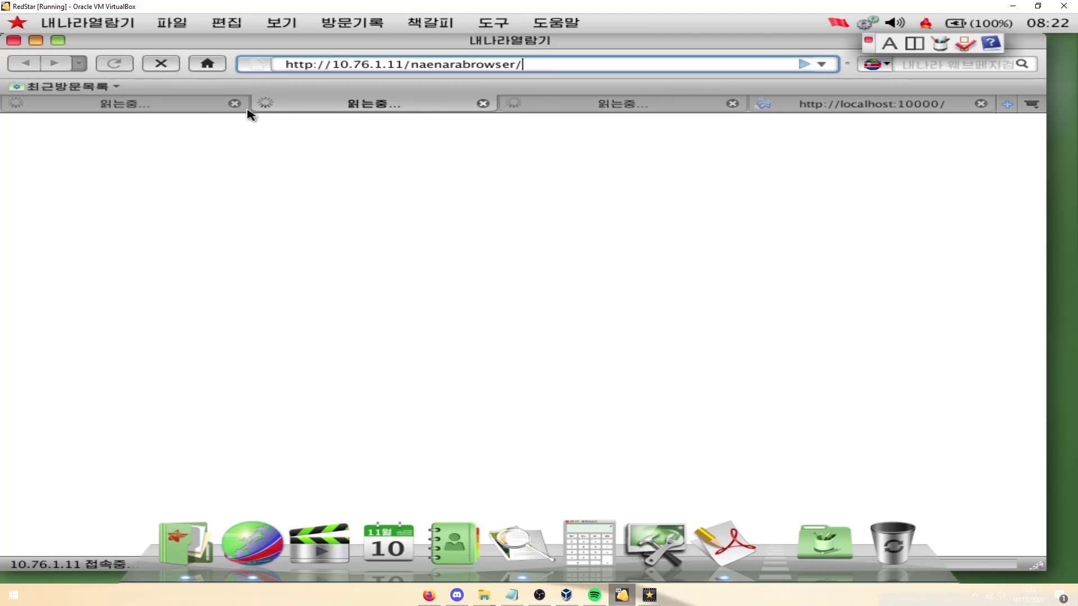
left_click(202, 109)
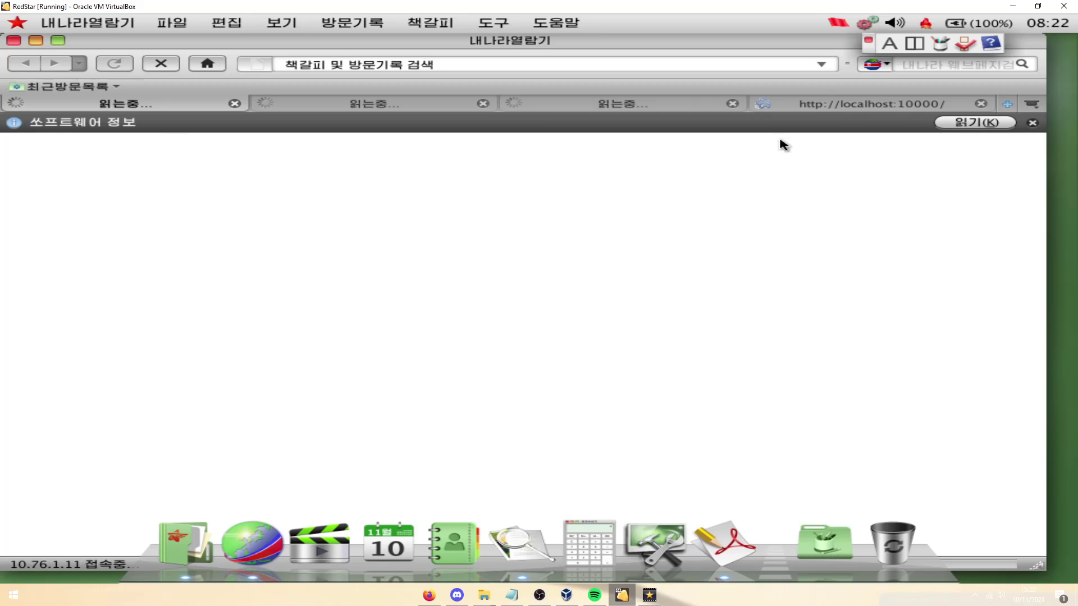
- Open the browser's software information page (about:rights) from the notice and review it alongside the google.com and localhost:10000 tabs
left_click(969, 123)
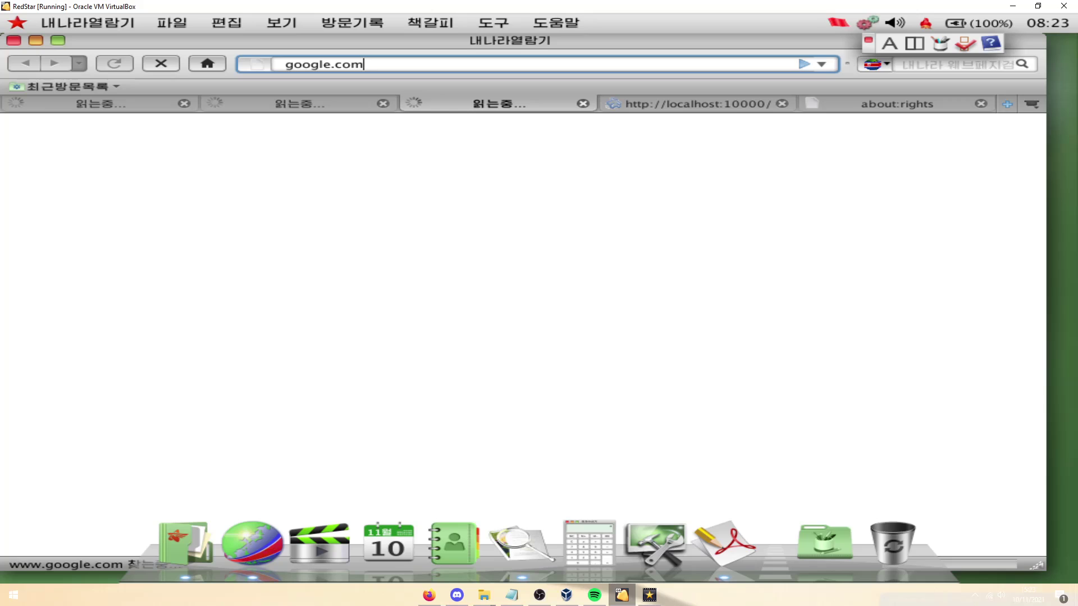
left_click(390, 192)
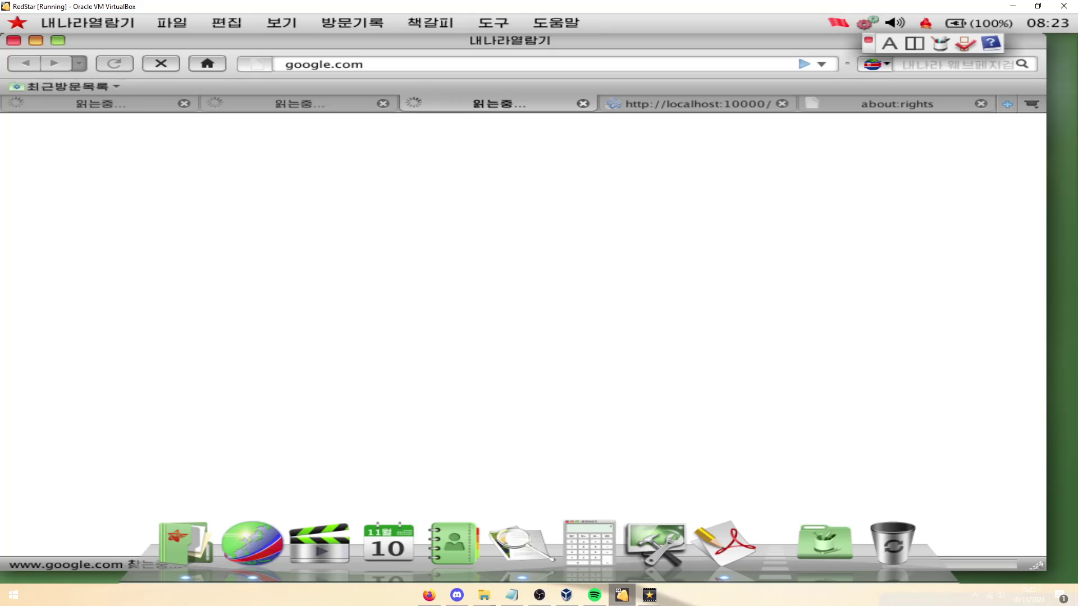
left_click(808, 101)
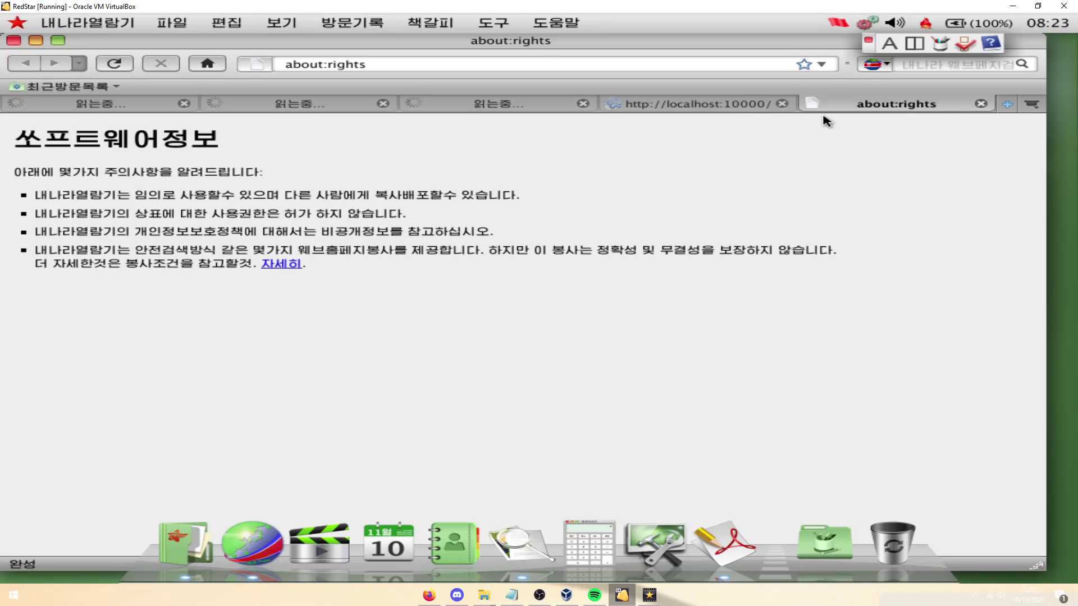
left_click(722, 112)
left_click(736, 234)
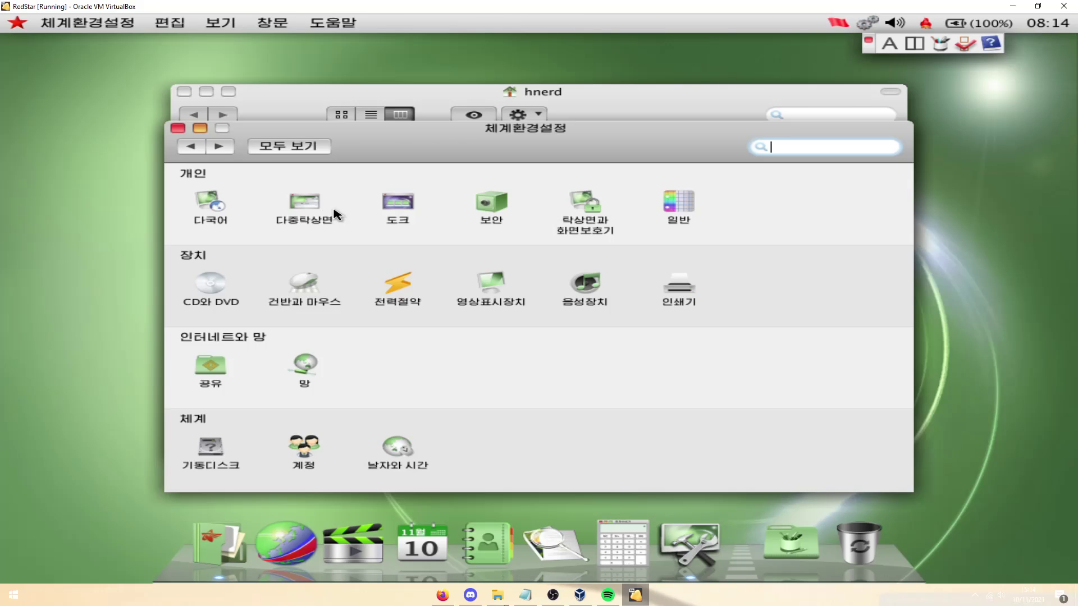
- View the Dock (도크) and multiple desktops (다중락상면) settings in the system preferences and return to the overview
left_click(397, 203)
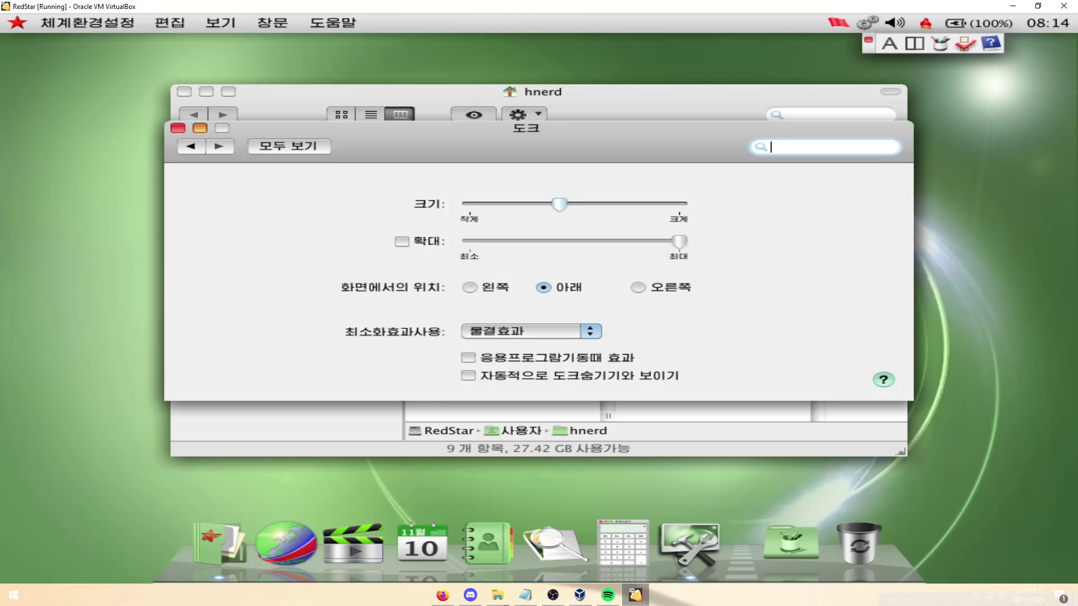
left_click(208, 148)
left_click(301, 203)
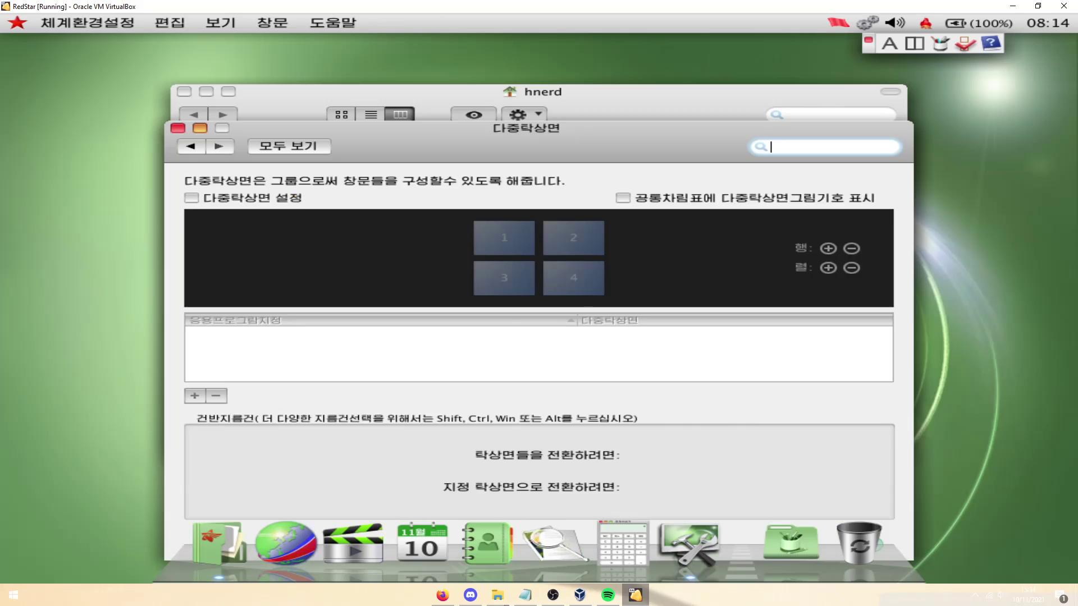
left_click(201, 148)
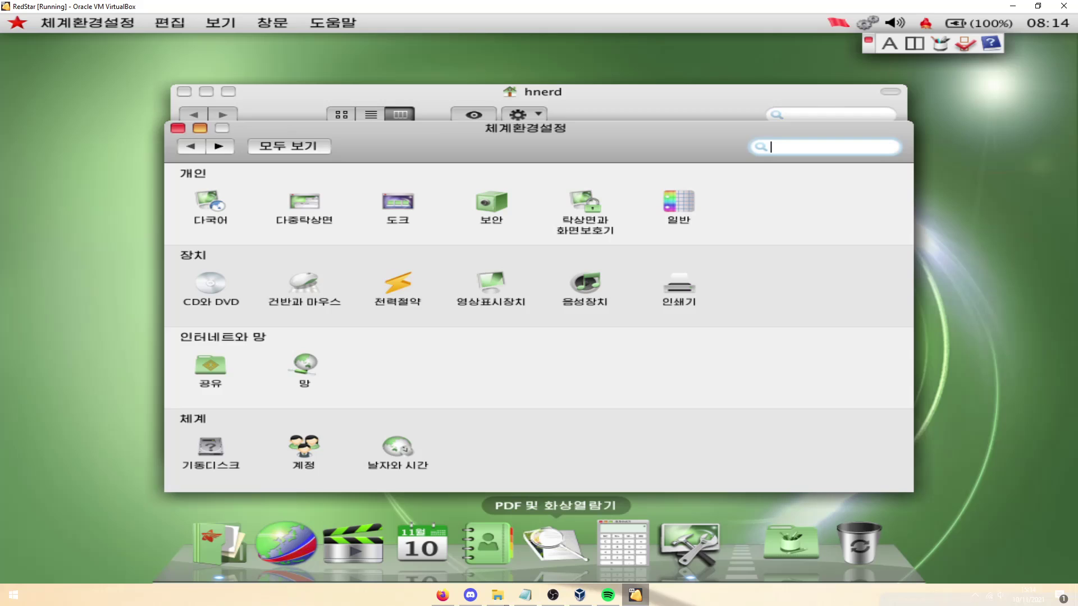
- Launch the PDF 및 화상열람기 viewer and the PDF편집기 editor
left_click(554, 543)
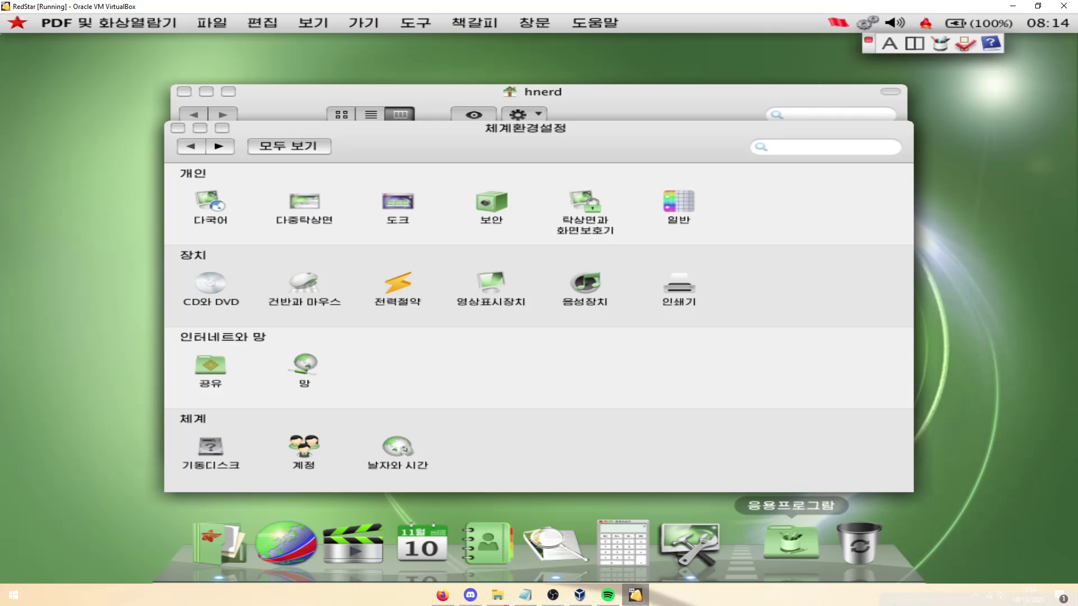
left_click(791, 542)
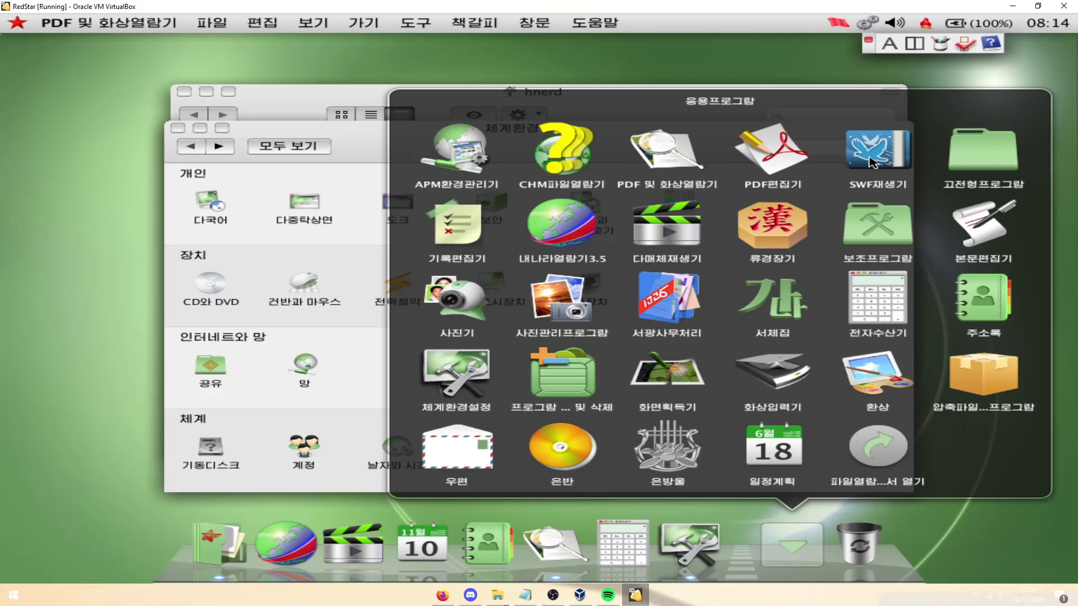
left_click(773, 170)
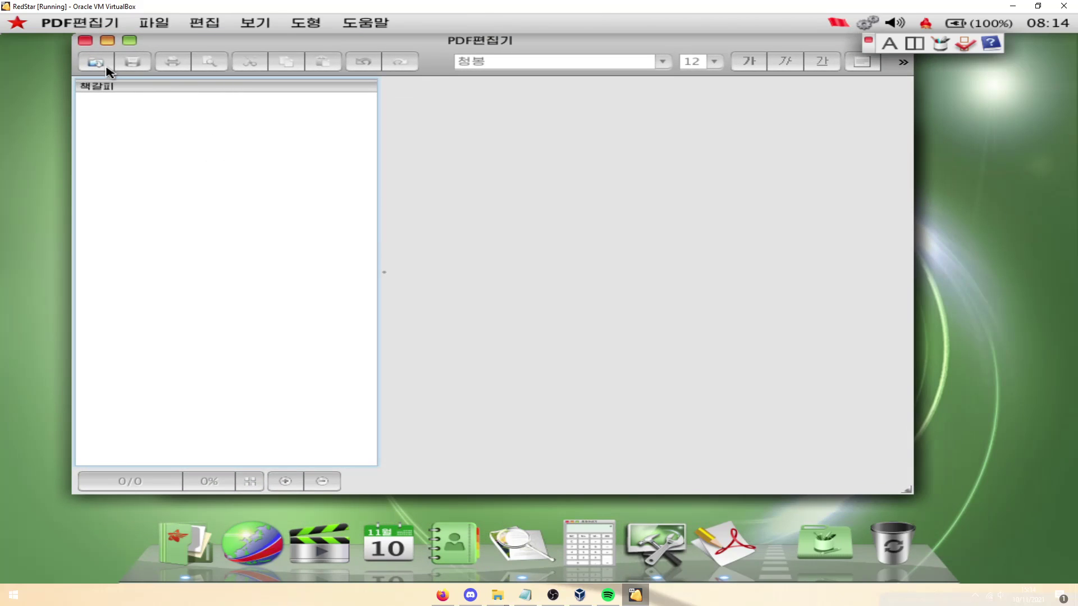
- Show the 응용프로그람 folder in the file manager and look through its list of applications
left_click(825, 544)
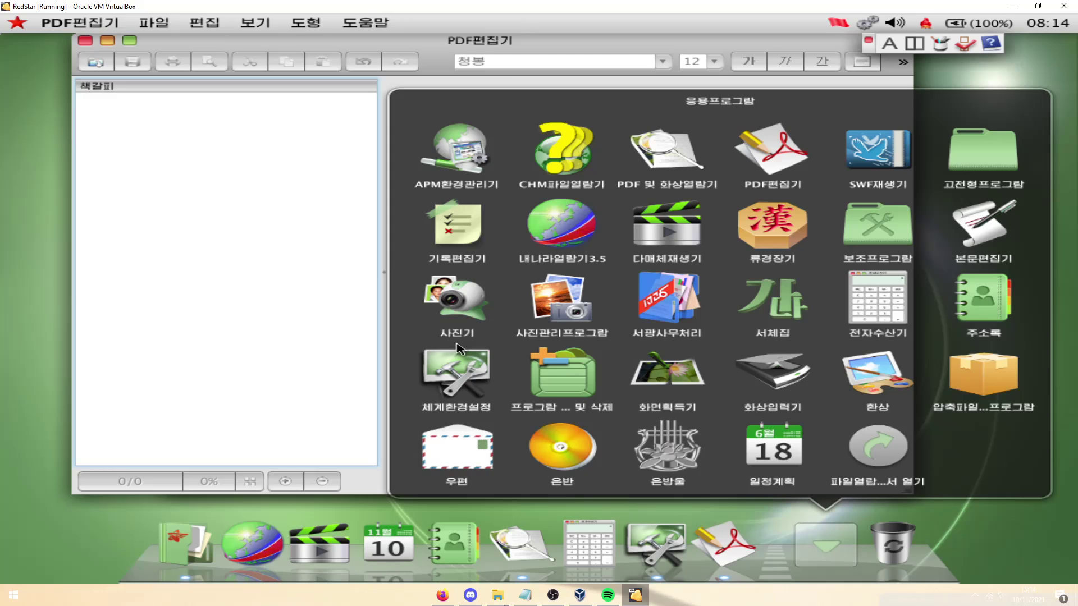
left_click(894, 449)
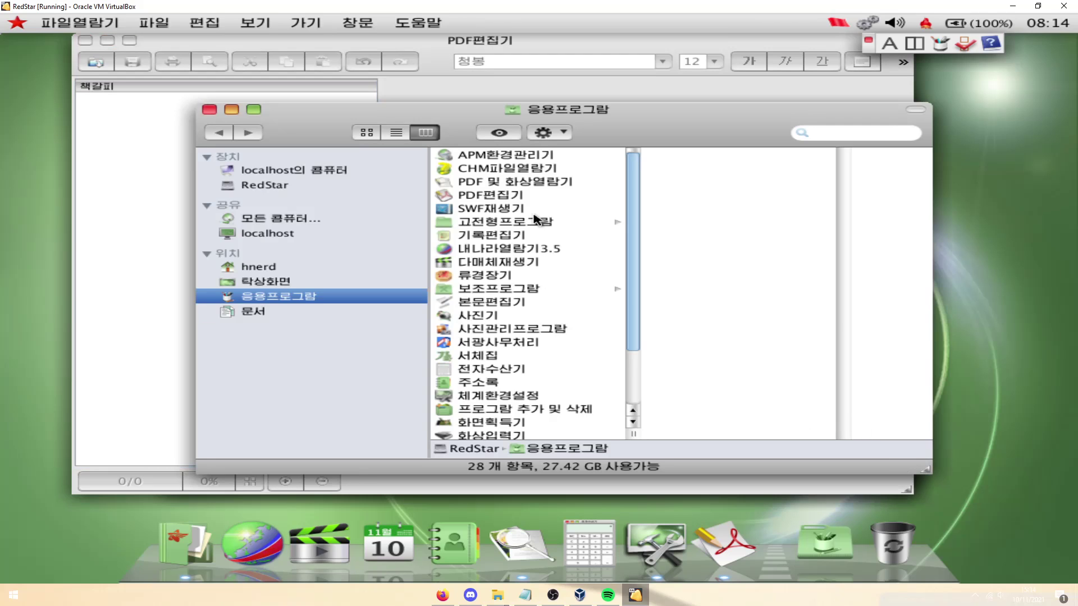
scroll(527, 323, "down", 2)
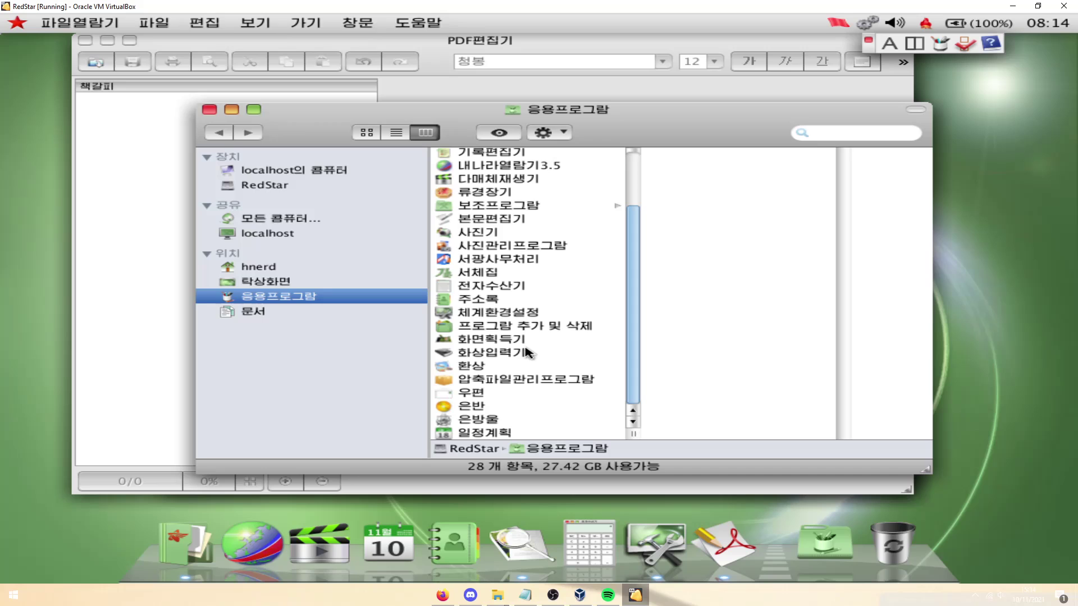
left_click(486, 430)
key("Up")
key("Up")
key("Up")
key("Up")
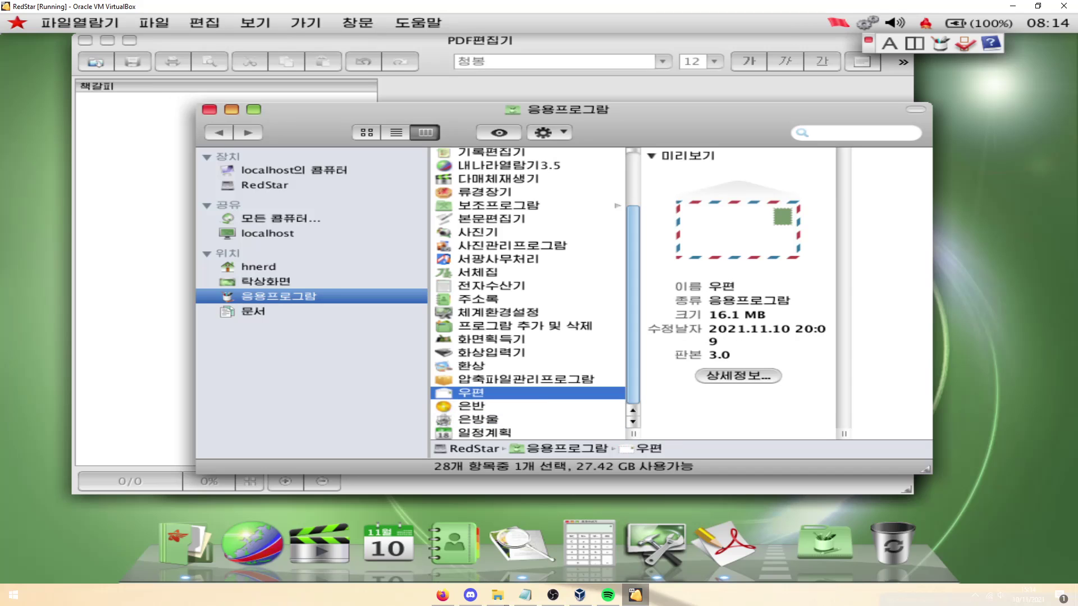
scroll(527, 294, "up", 2)
key("Up")
key("Up")
key("Up")
key("Up")
key("Up")
key("Up")
key("Up")
key("Up")
key("Up")
key("Up")
key("Up")
key("Up")
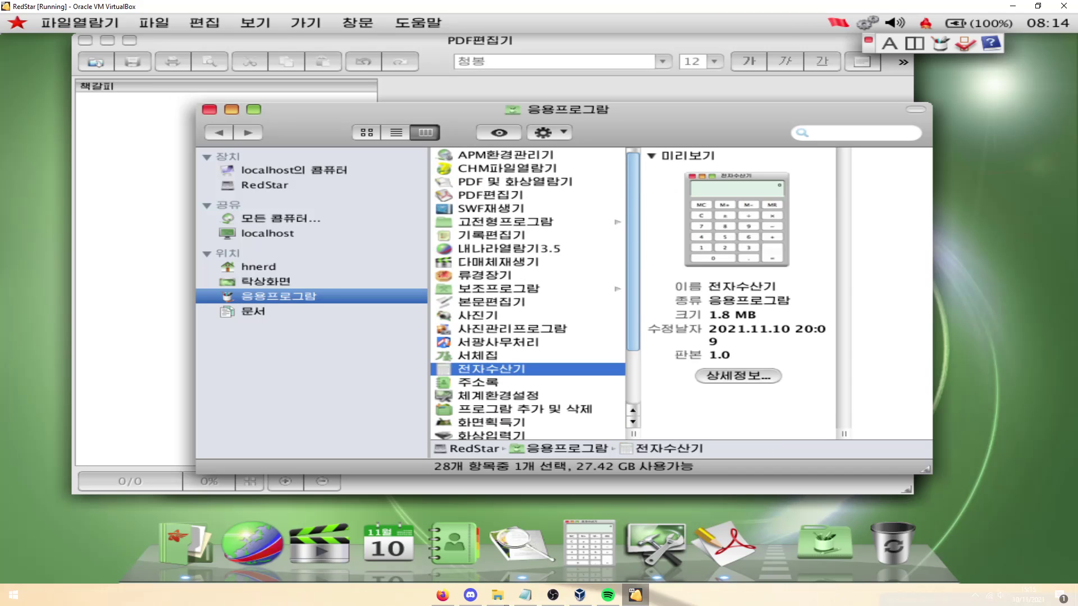
- Open the 보조프로그람 folder, select 동태감시기 and show its detailed information
left_click(498, 274)
left_click(507, 289)
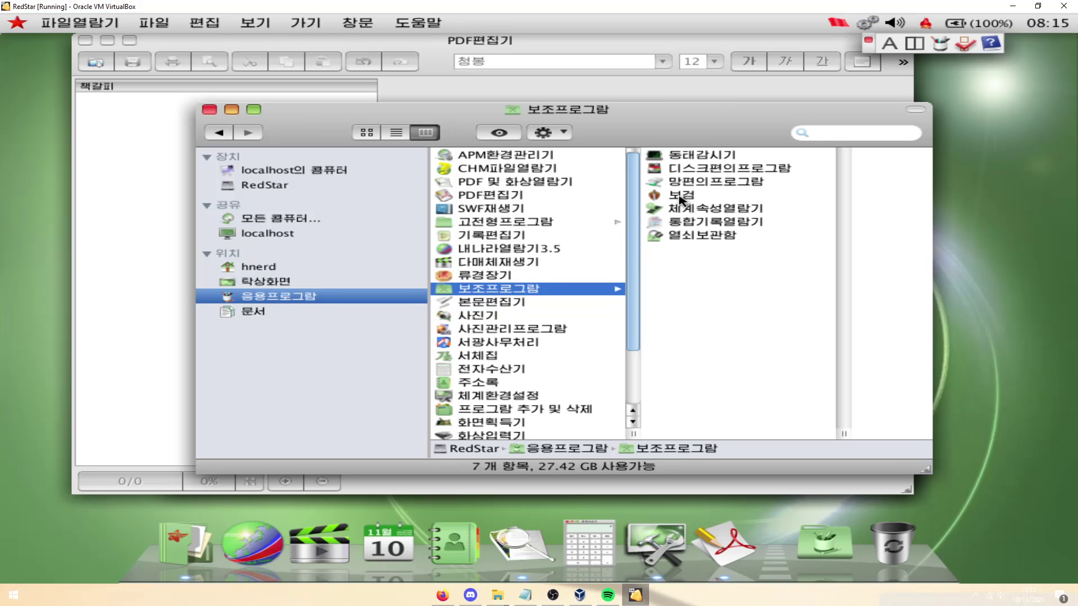
left_click(699, 162)
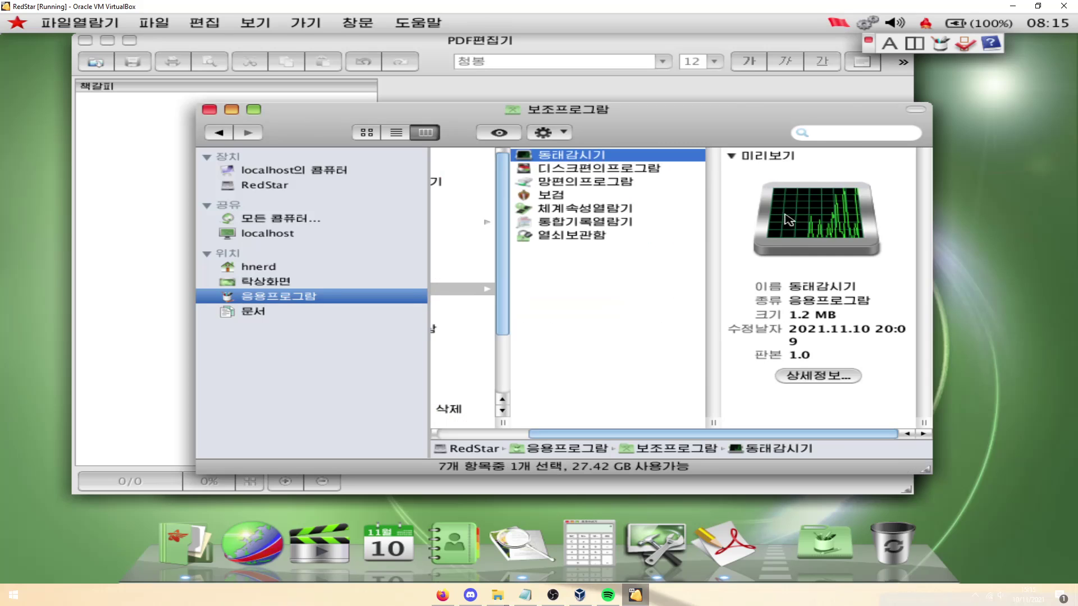
left_click(829, 376)
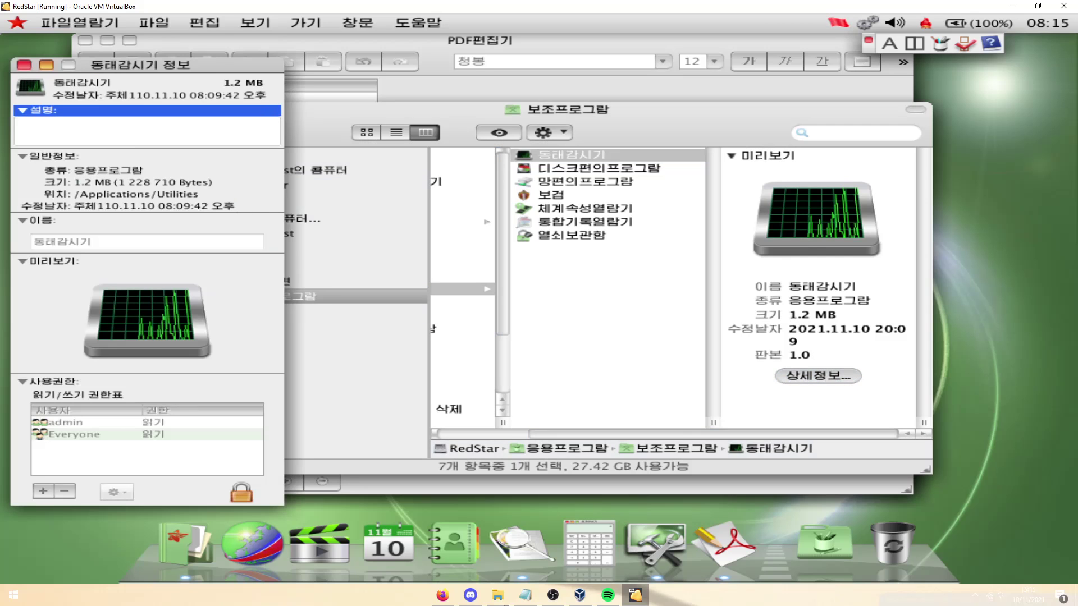
- Return to the 응용프로그람 list and preview the applications listed above 보조프로그람, such as 기록편집기 and PDF편집기
left_click(508, 218)
key("Left")
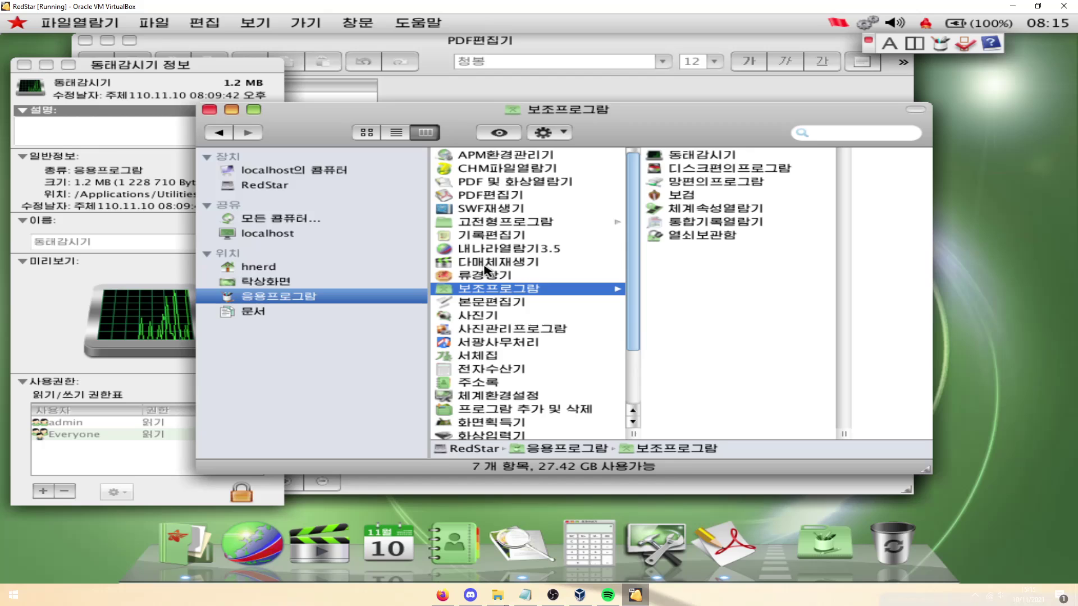
key("Up")
key("Up")
key("Up")
key("Up")
key("Up")
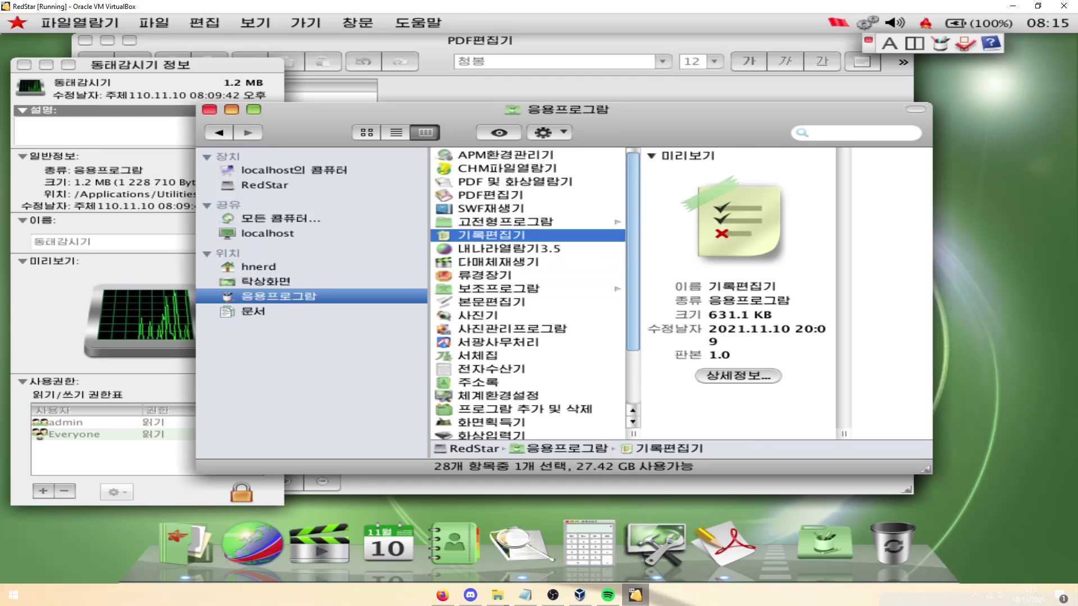
key("Up")
key("Up")
key("Up")
key("Up")
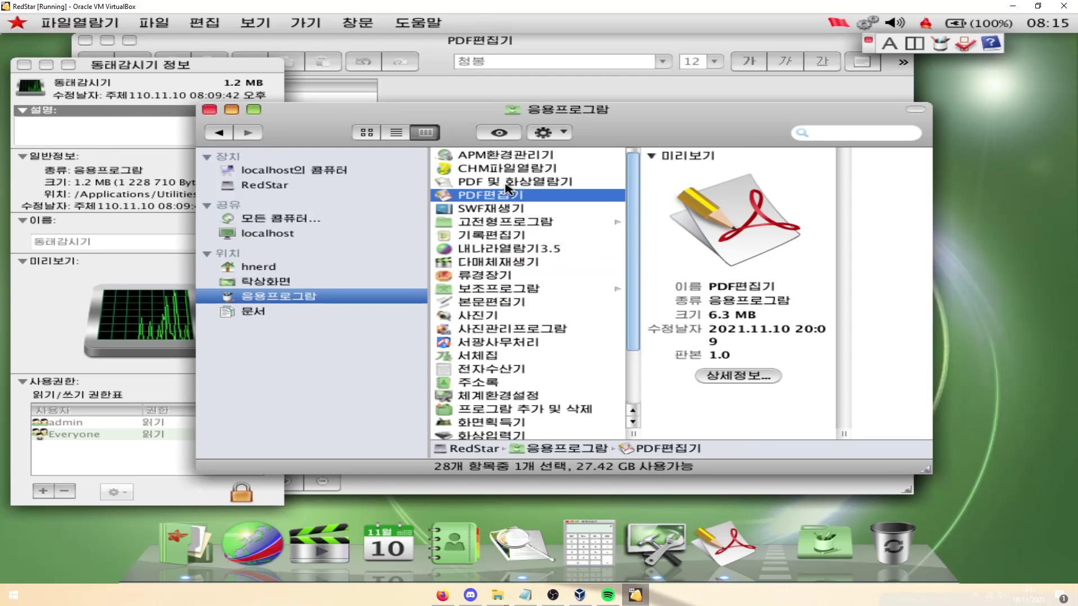
key("Up")
key("Down")
key("Down")
key("Down")
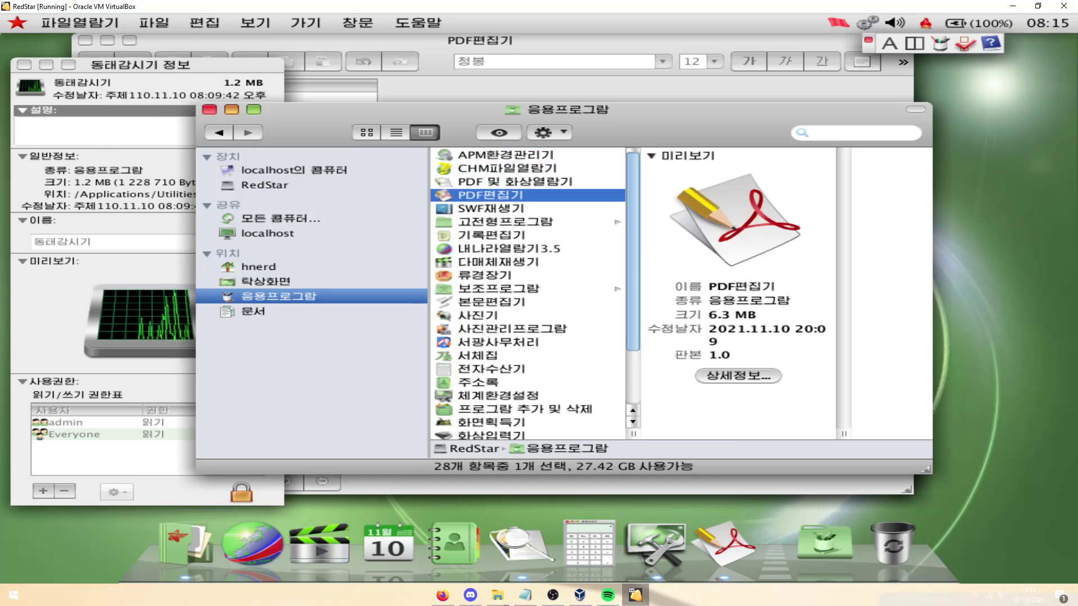
- Look into the 탁상화면, localhost, RedStar and localhost의 콤퓨터 locations in the file manager
left_click(265, 282)
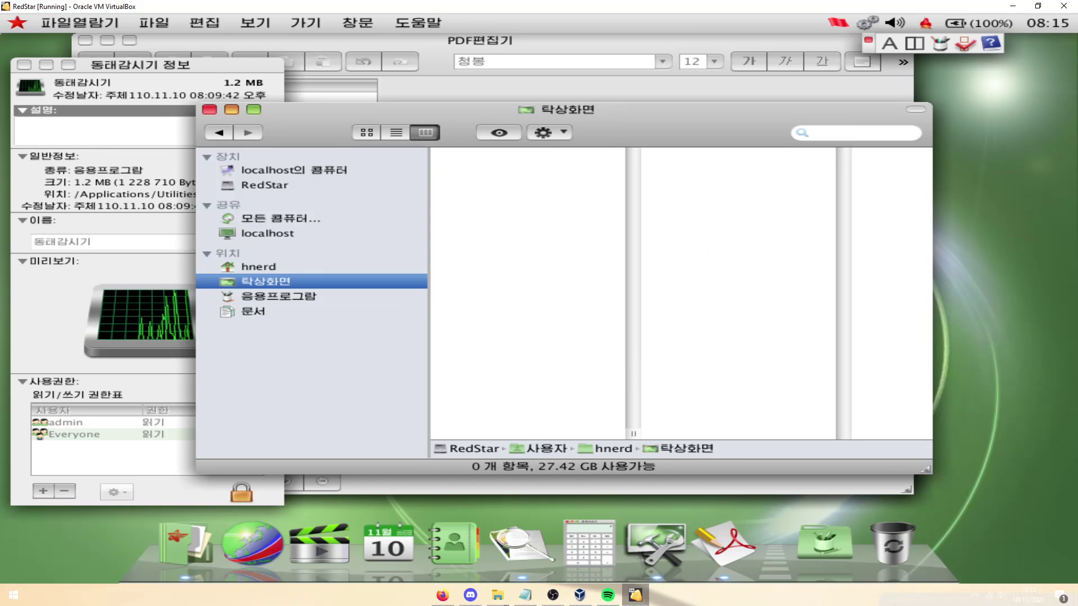
left_click(298, 233)
left_click(297, 185)
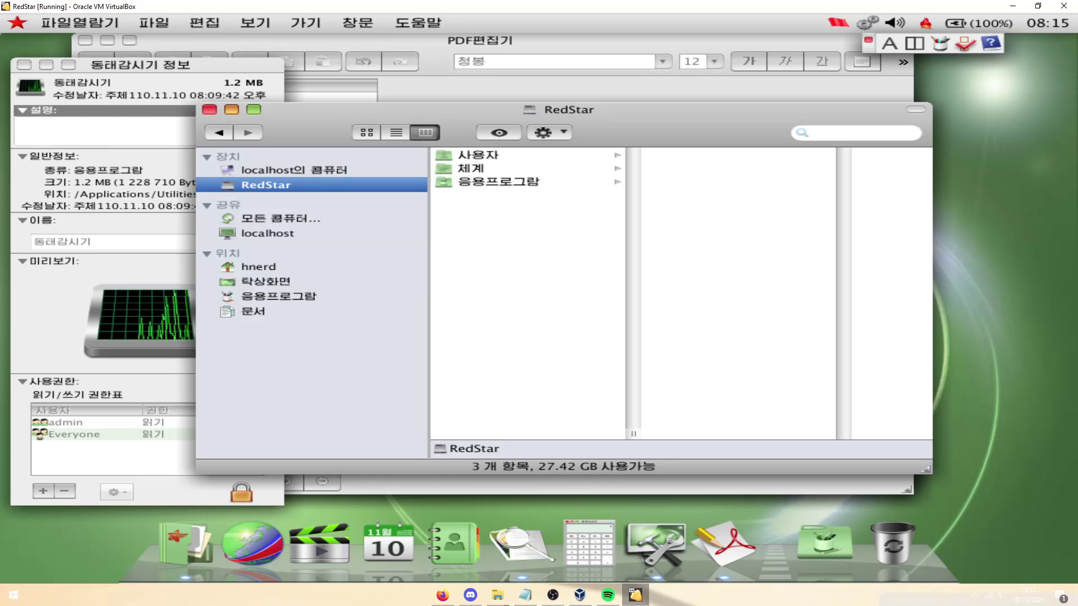
left_click(298, 170)
left_click(469, 156)
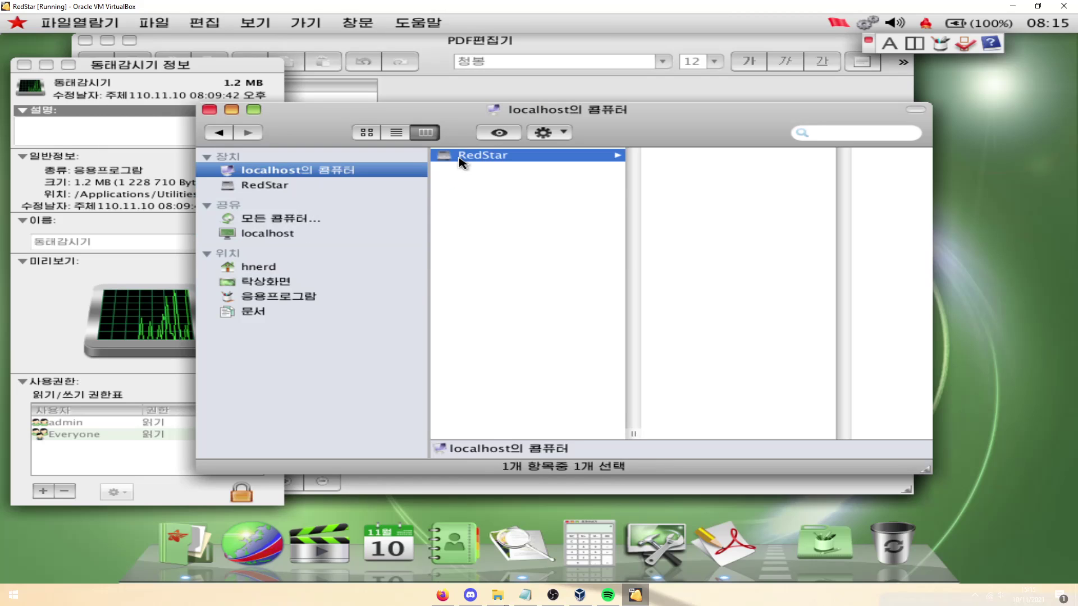
- Examine the RedStar disk's 사용자, 체계 and 응용프로그람 folders and open the 모든 콤퓨터 network location
left_click(353, 185)
left_click(523, 159)
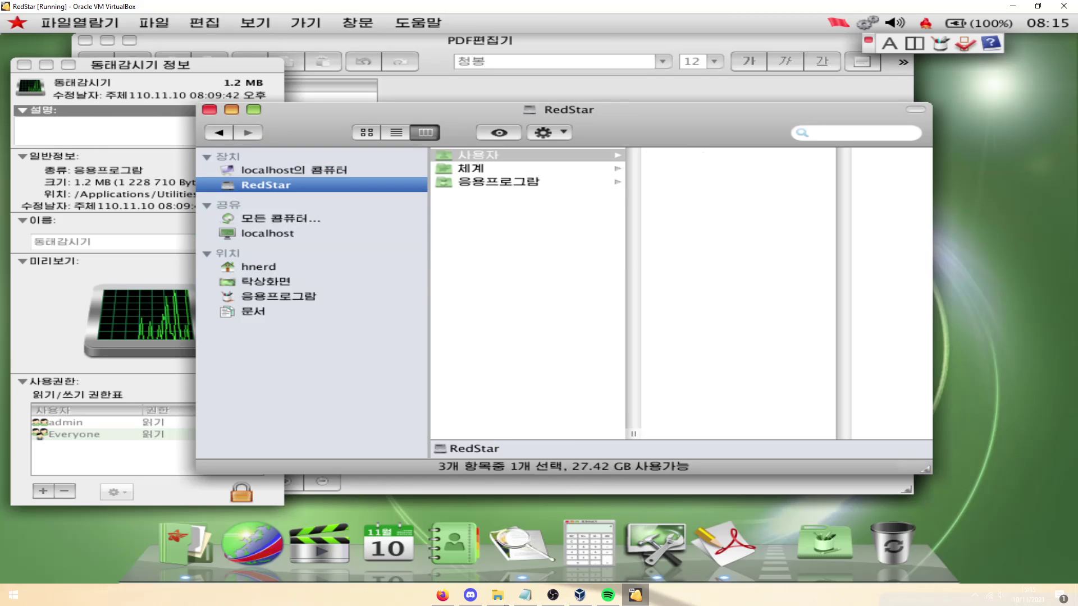
left_click(530, 168)
left_click(544, 181)
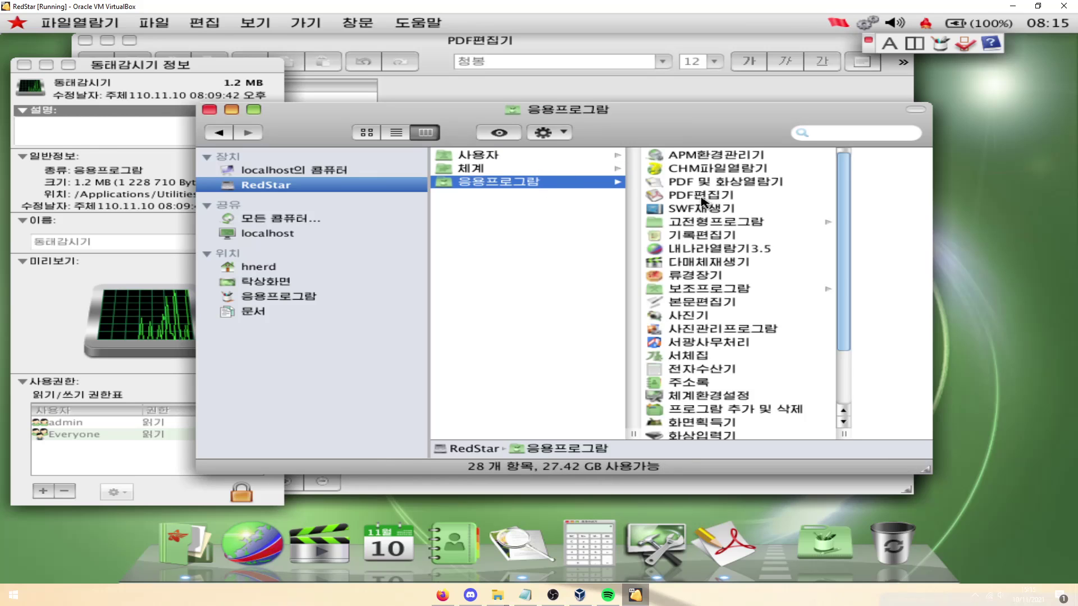
scroll(721, 205, "down", 3)
left_click(281, 218)
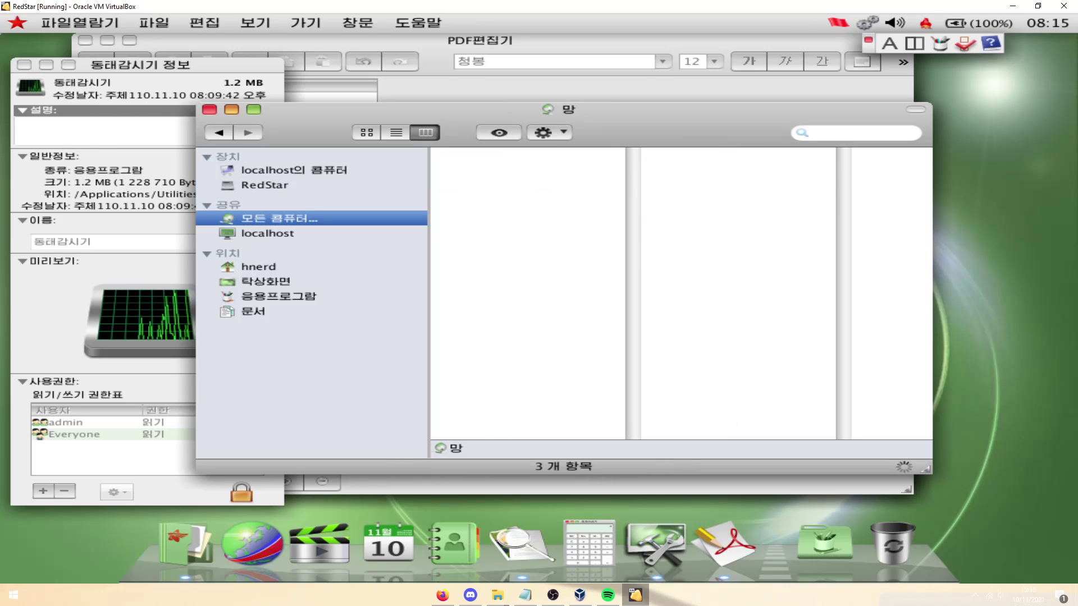